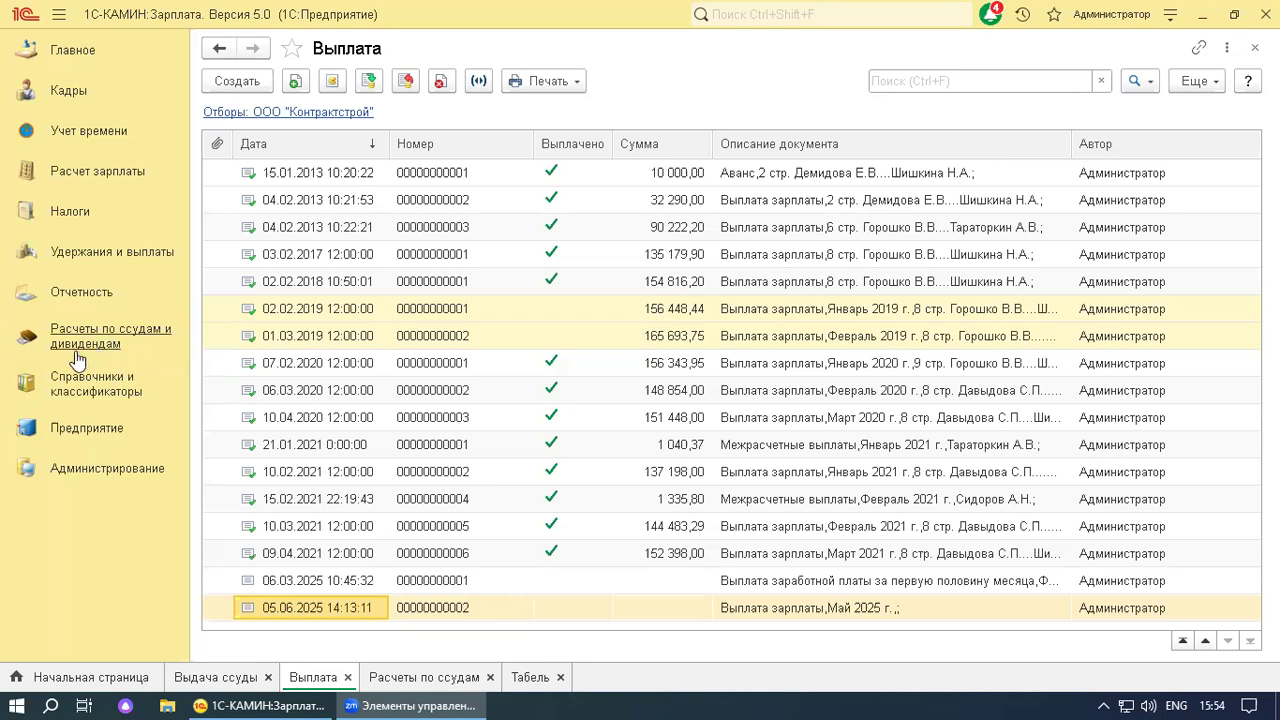
Check the loan issuance option under «Удержания и выплаты» in the accounting settings and close the settings
click(65, 52)
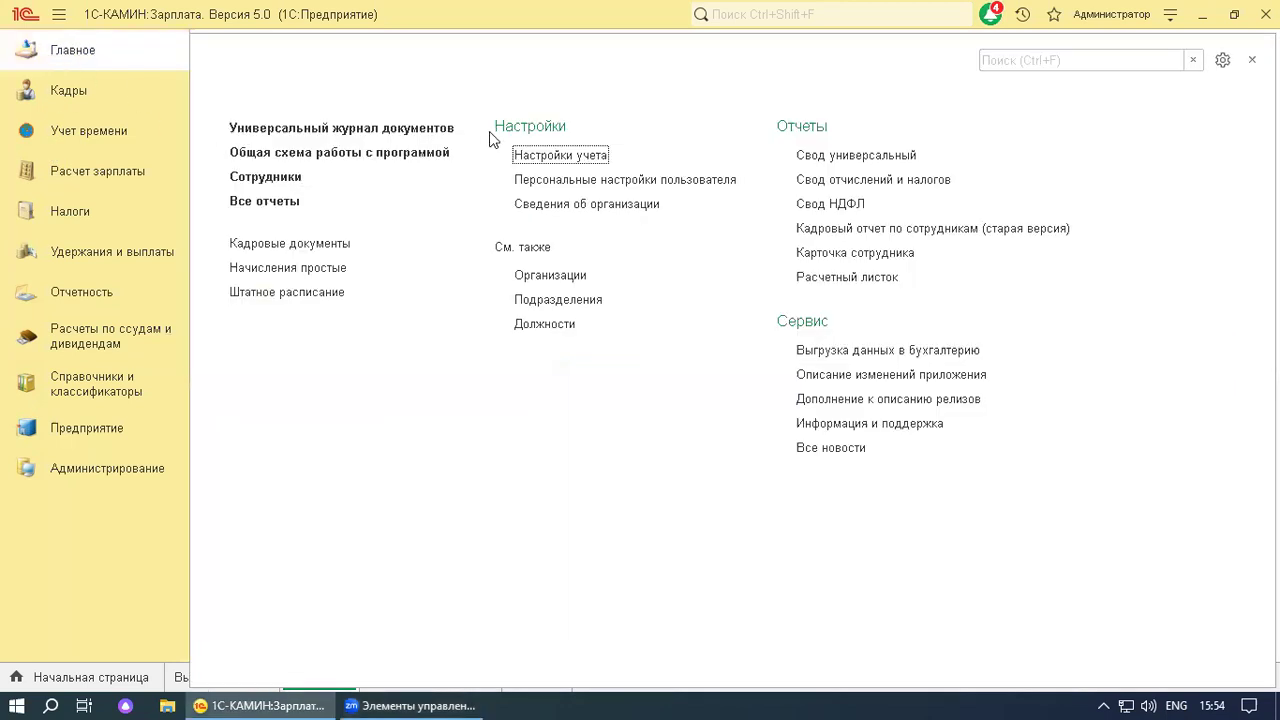
click(542, 160)
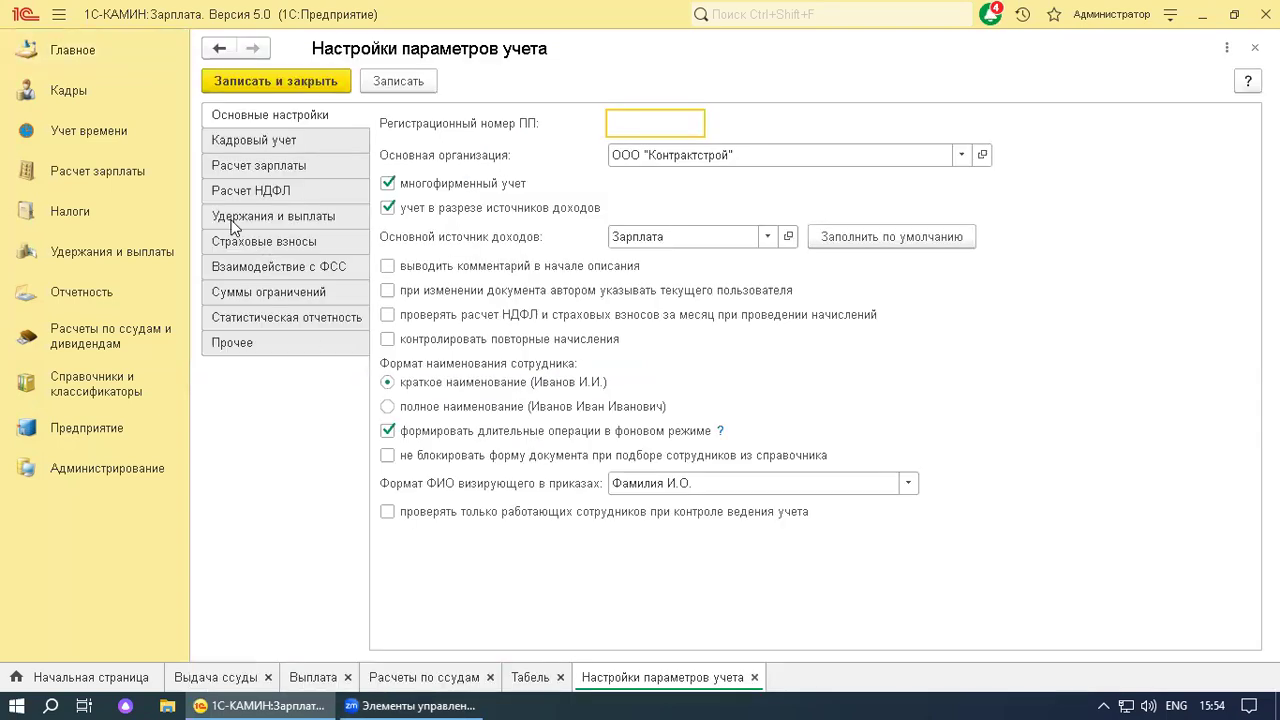
click(231, 219)
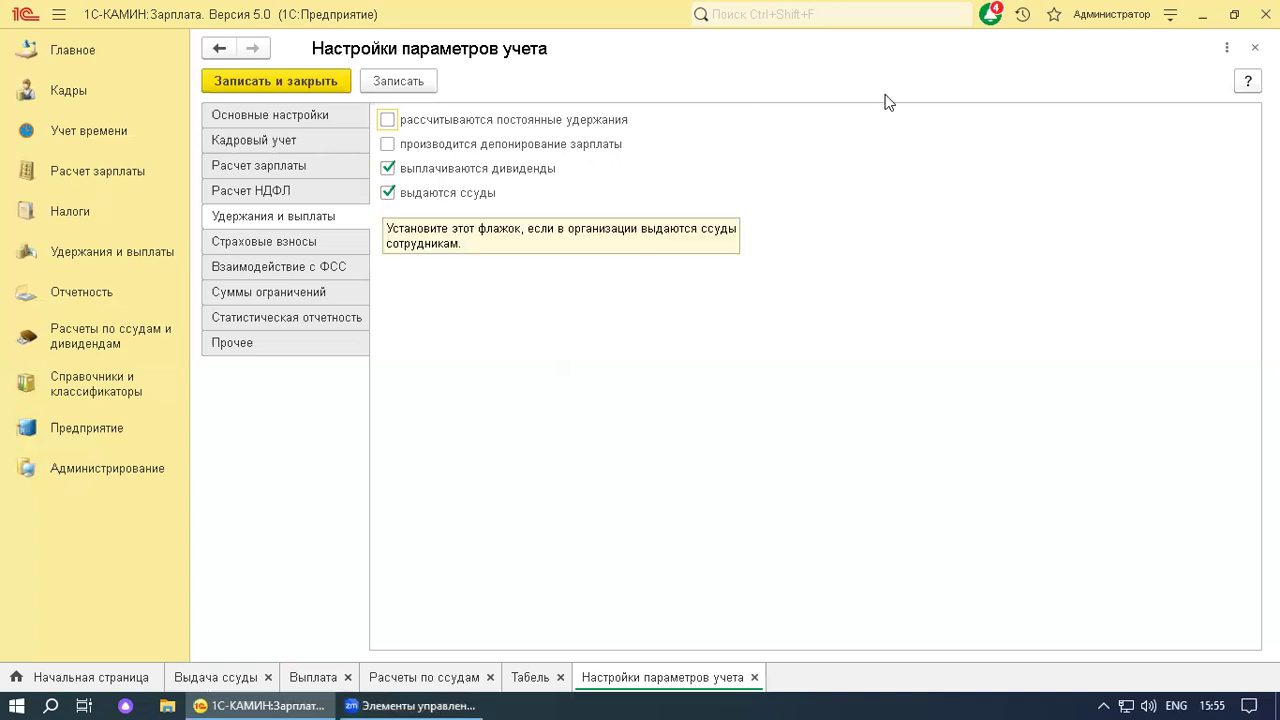
click(1255, 48)
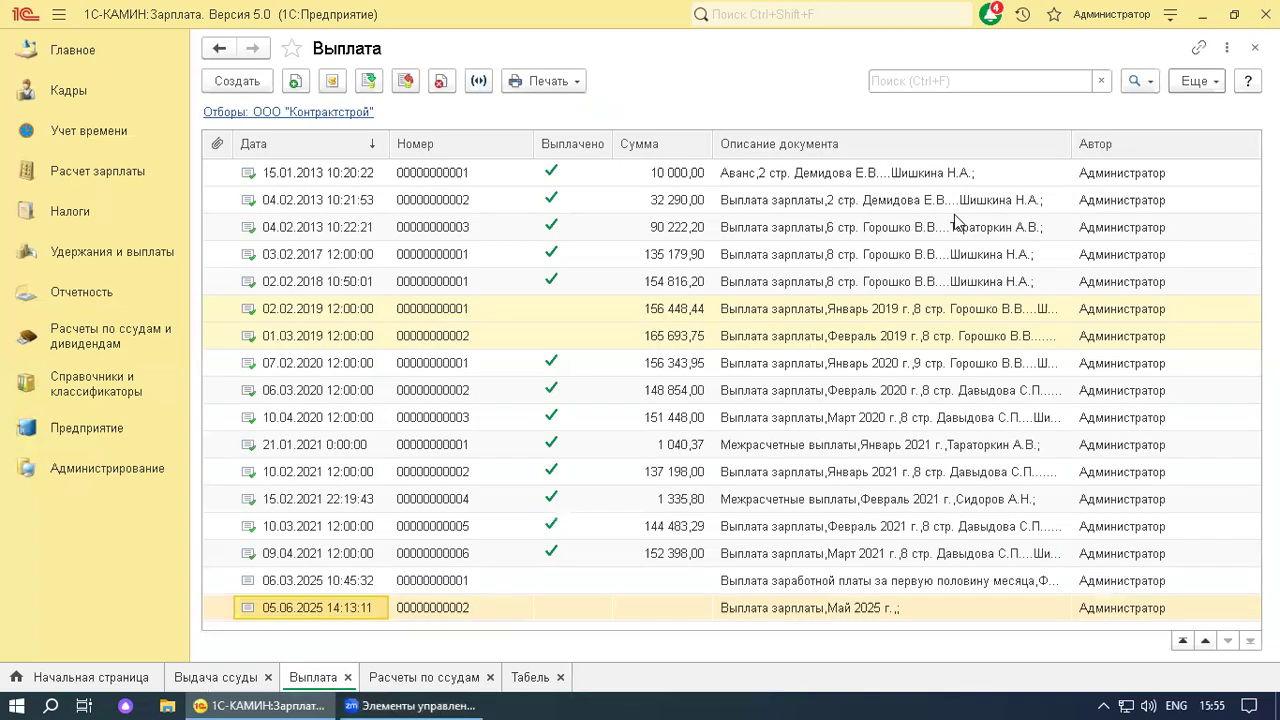
Open the first loan document, for 100 000, from the «Выдача ссуды» list
click(78, 345)
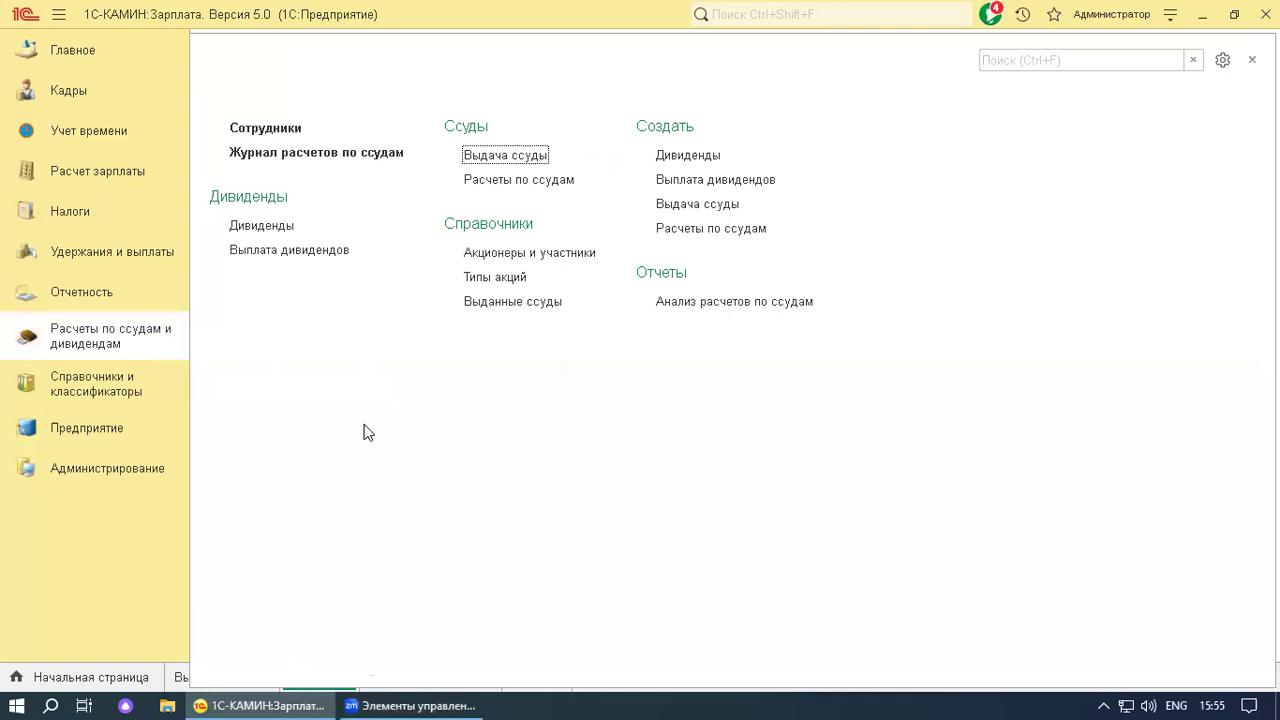
click(504, 157)
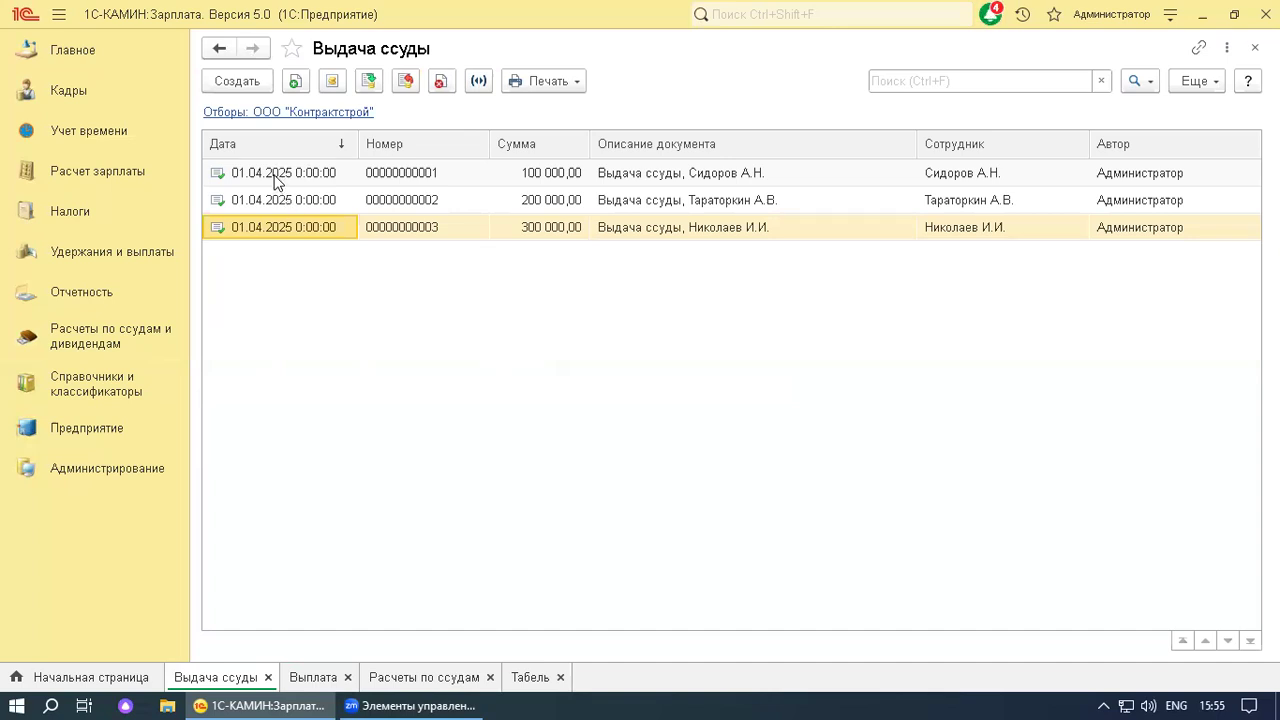
click(296, 174)
double_click(296, 174)
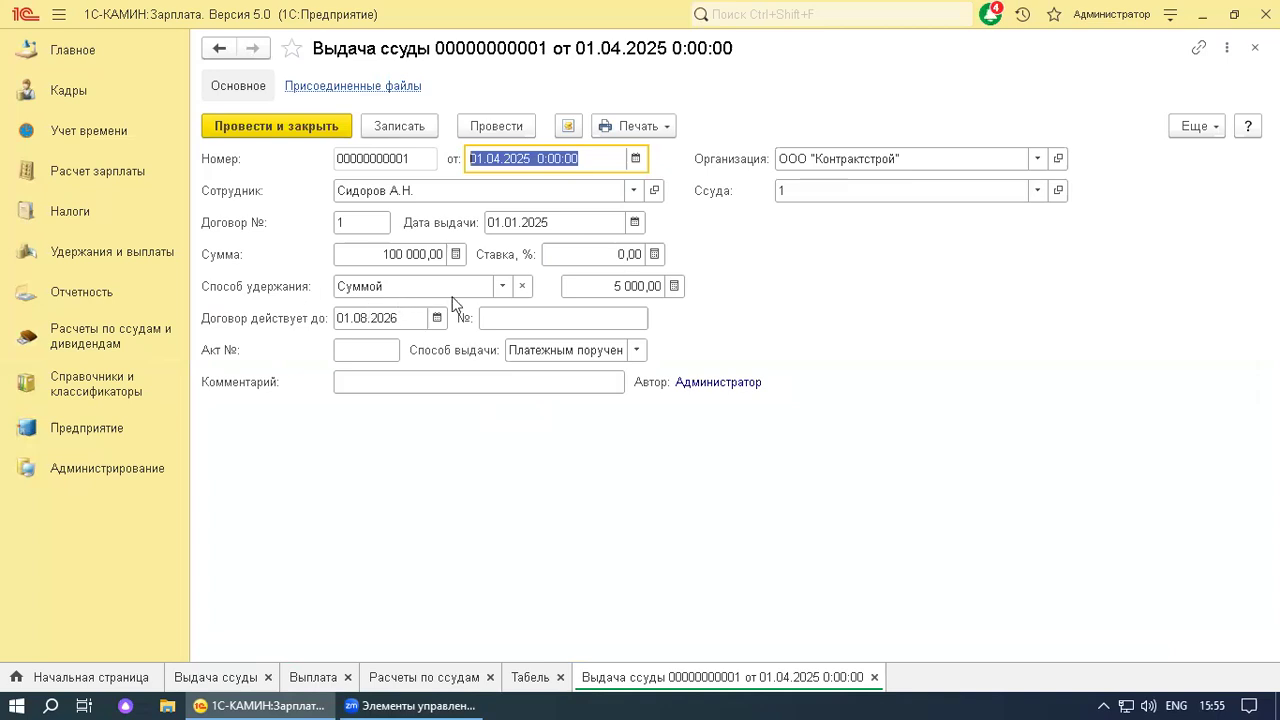
Review the available deduction methods and the deduction amount in the 100 000 loan document, and post and close it
click(492, 288)
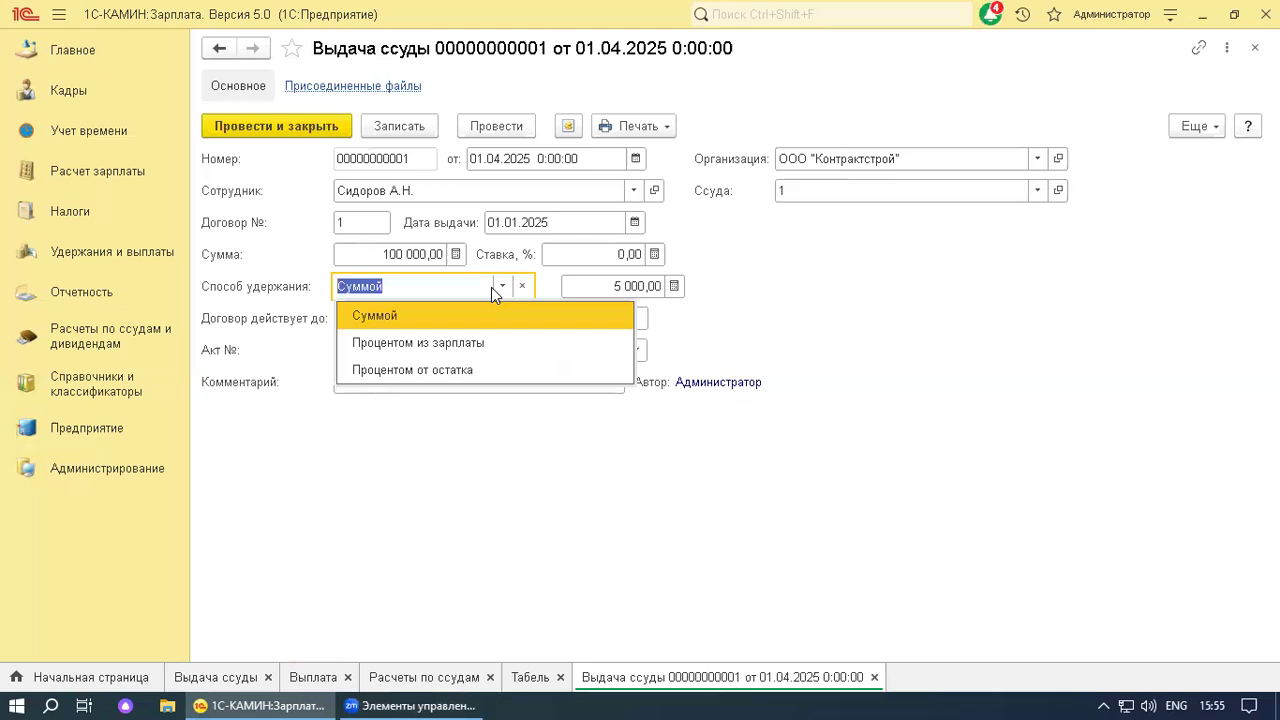
click(492, 287)
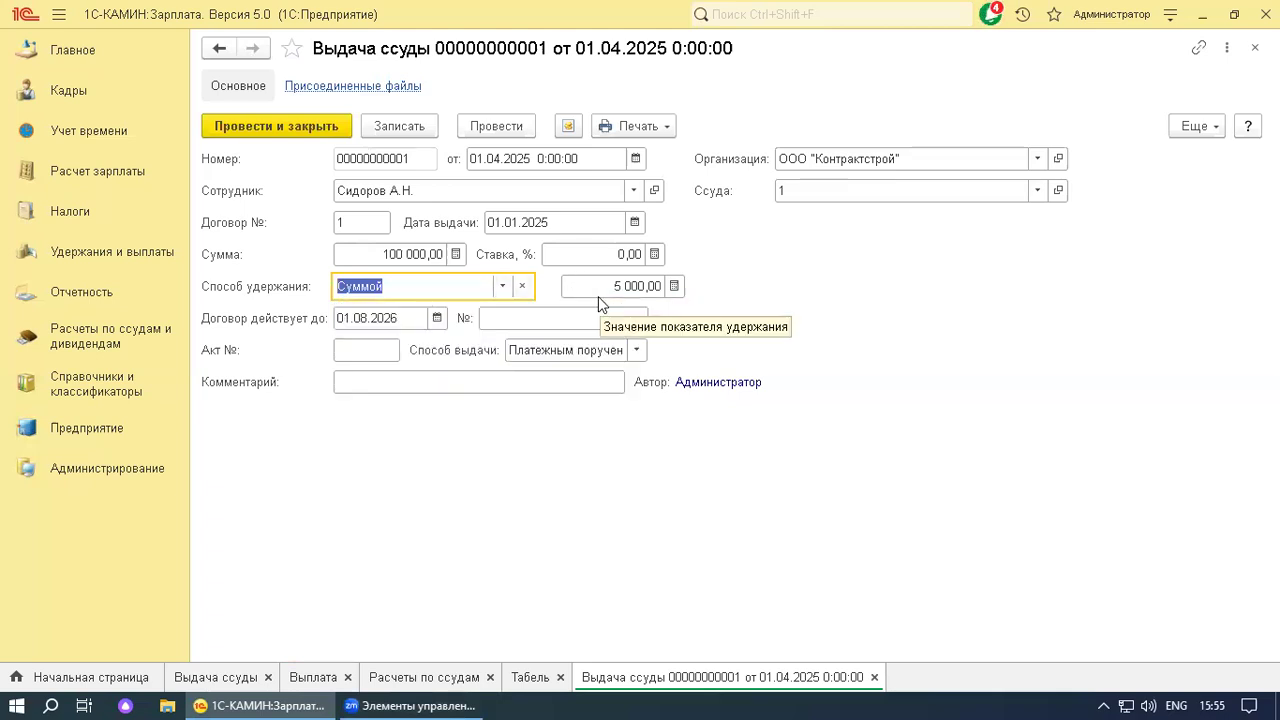
key(Tab)
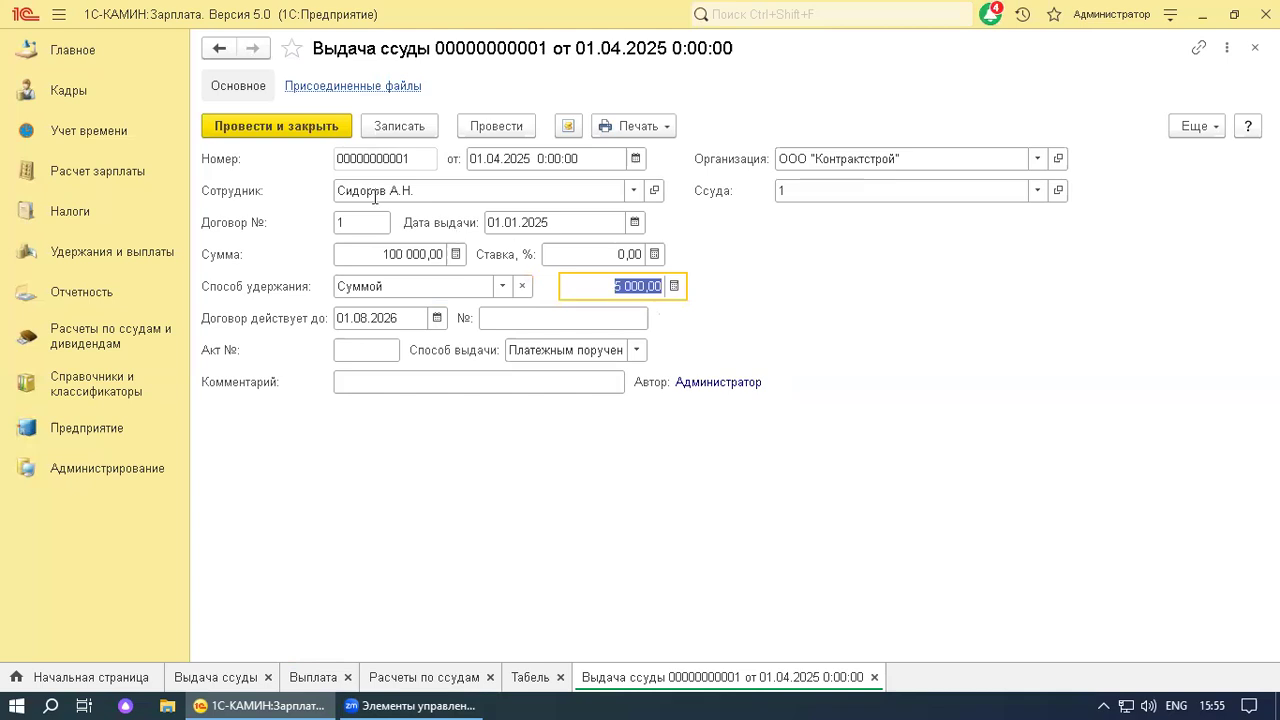
click(268, 128)
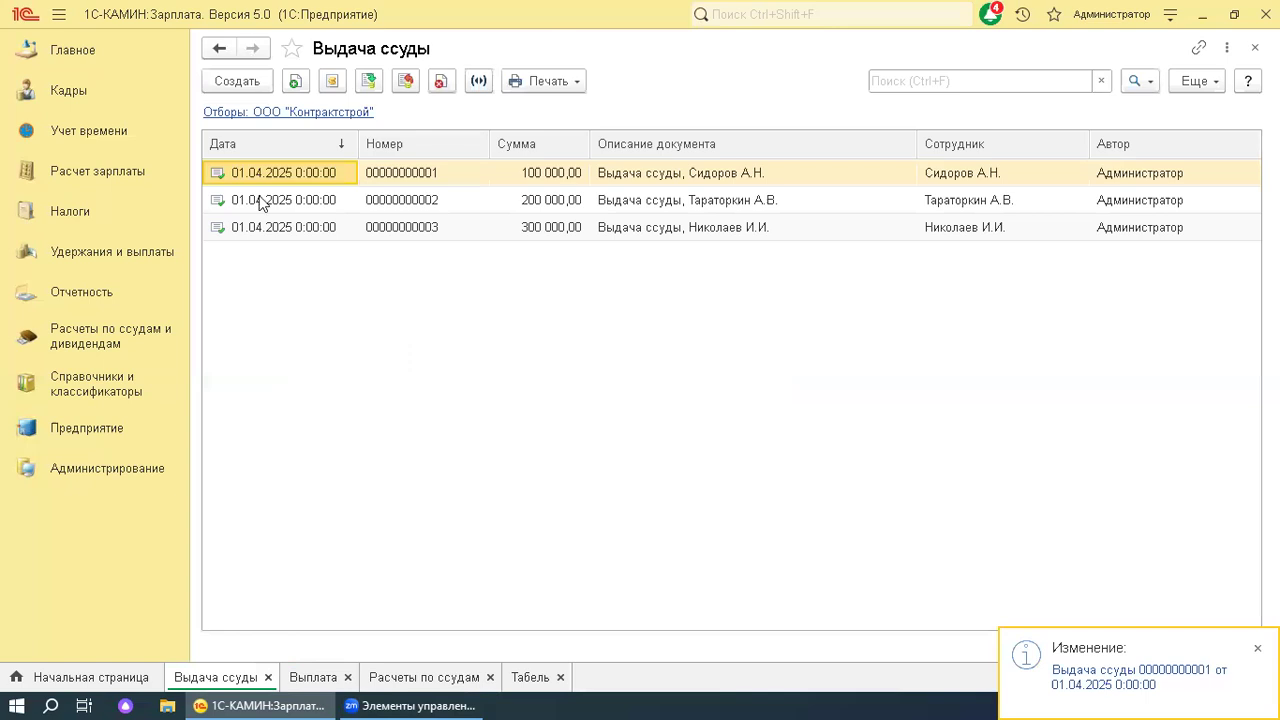
Review the deduction terms in the 200 000 and 300 000 loan documents, posting and closing each one
double_click(260, 201)
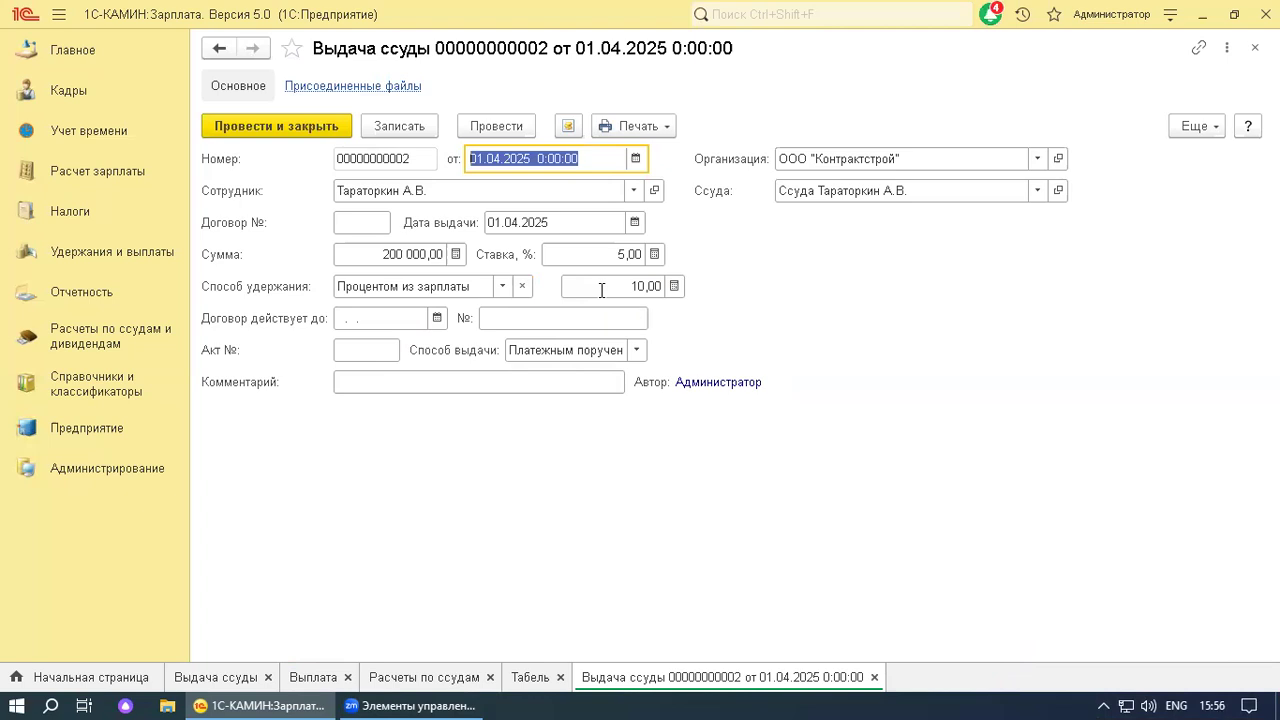
click(300, 126)
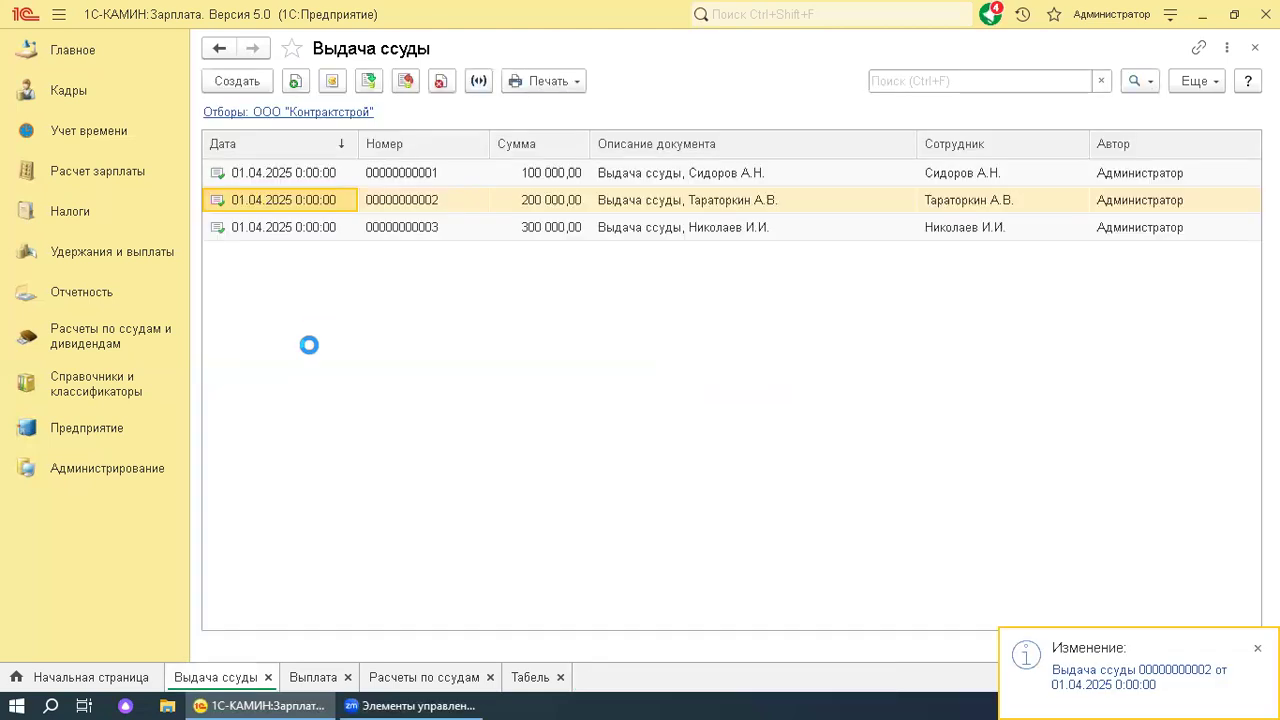
double_click(252, 224)
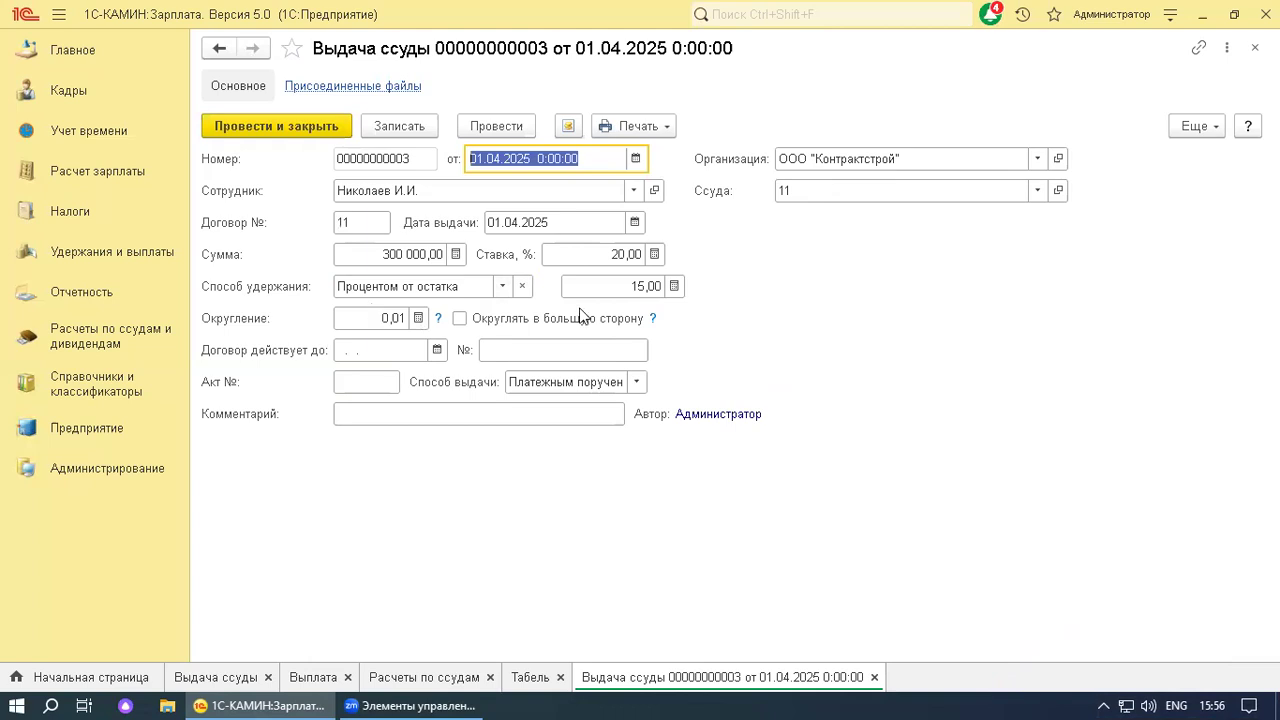
click(257, 130)
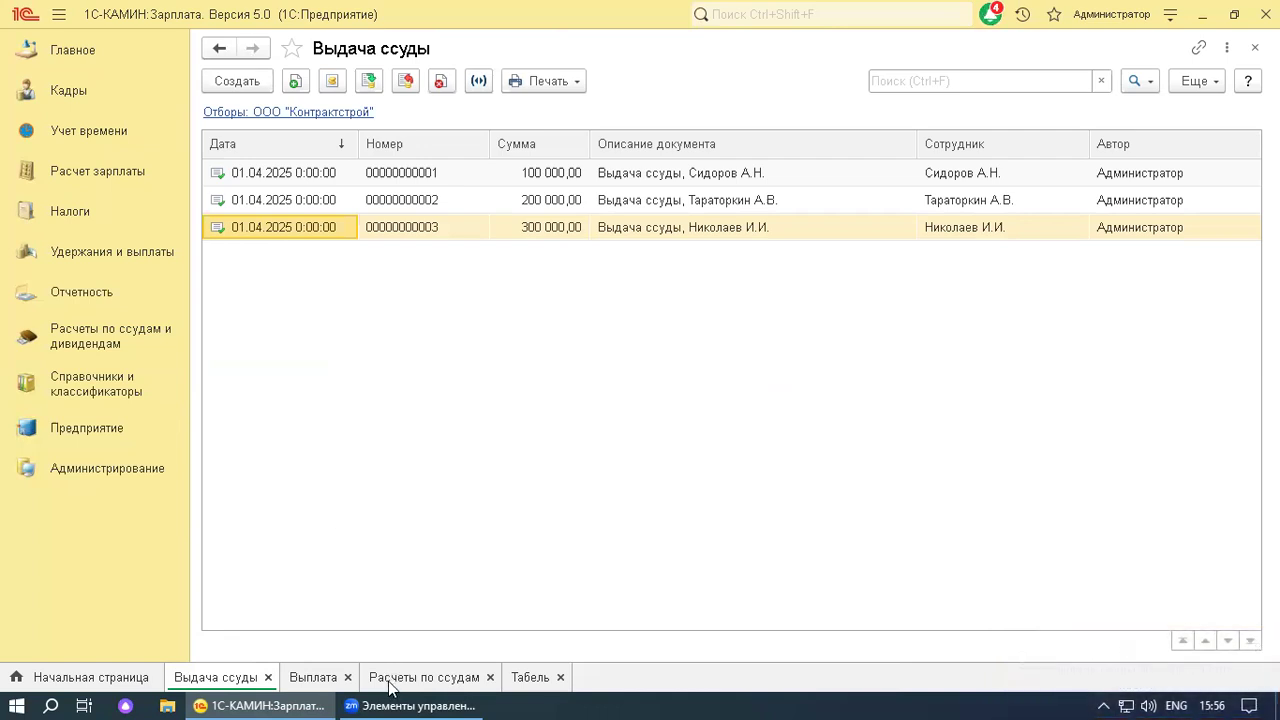
Open the «Расчеты по ссудам» document dated 31.05.2025 and fill its table automatically with the employees' loans
click(424, 677)
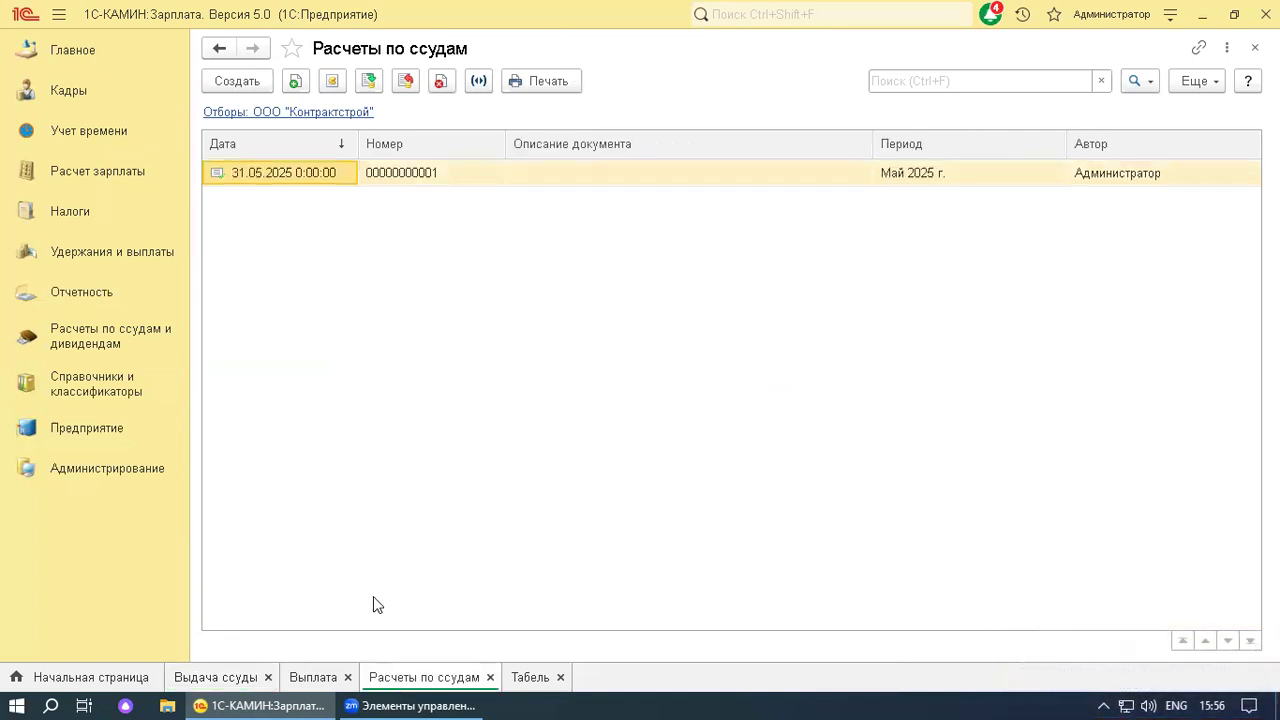
double_click(296, 177)
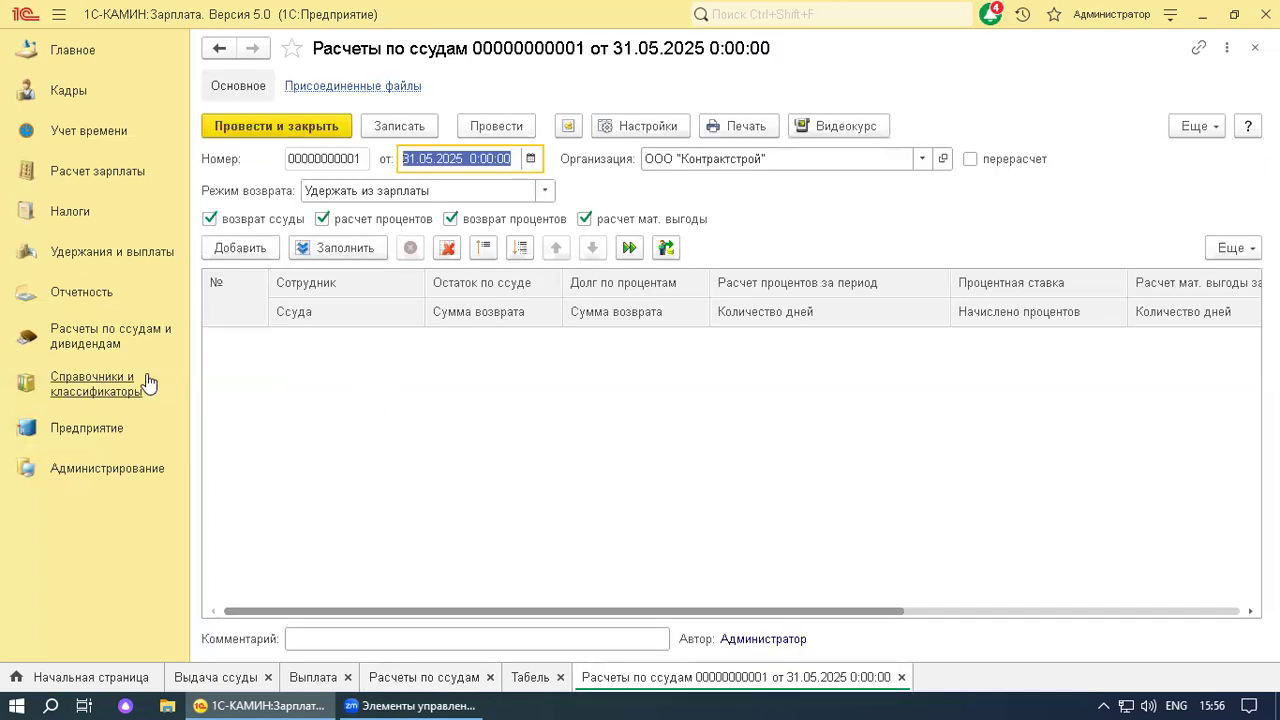
click(138, 352)
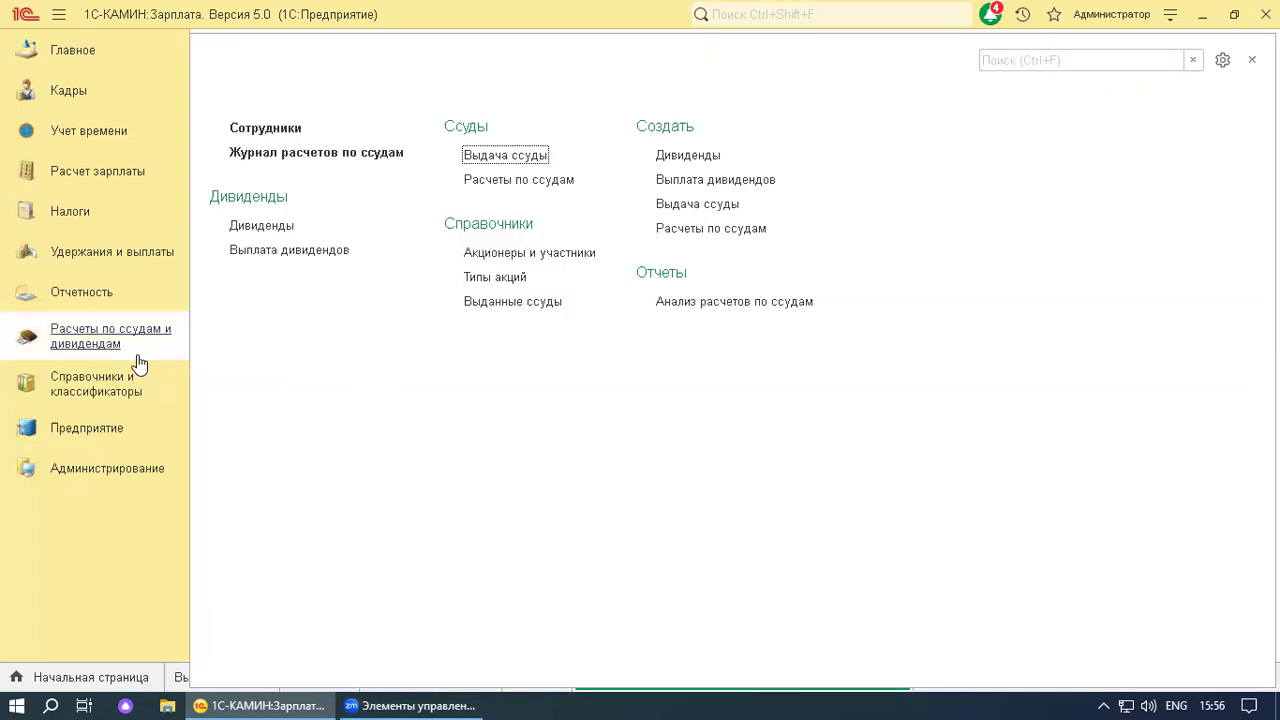
click(516, 182)
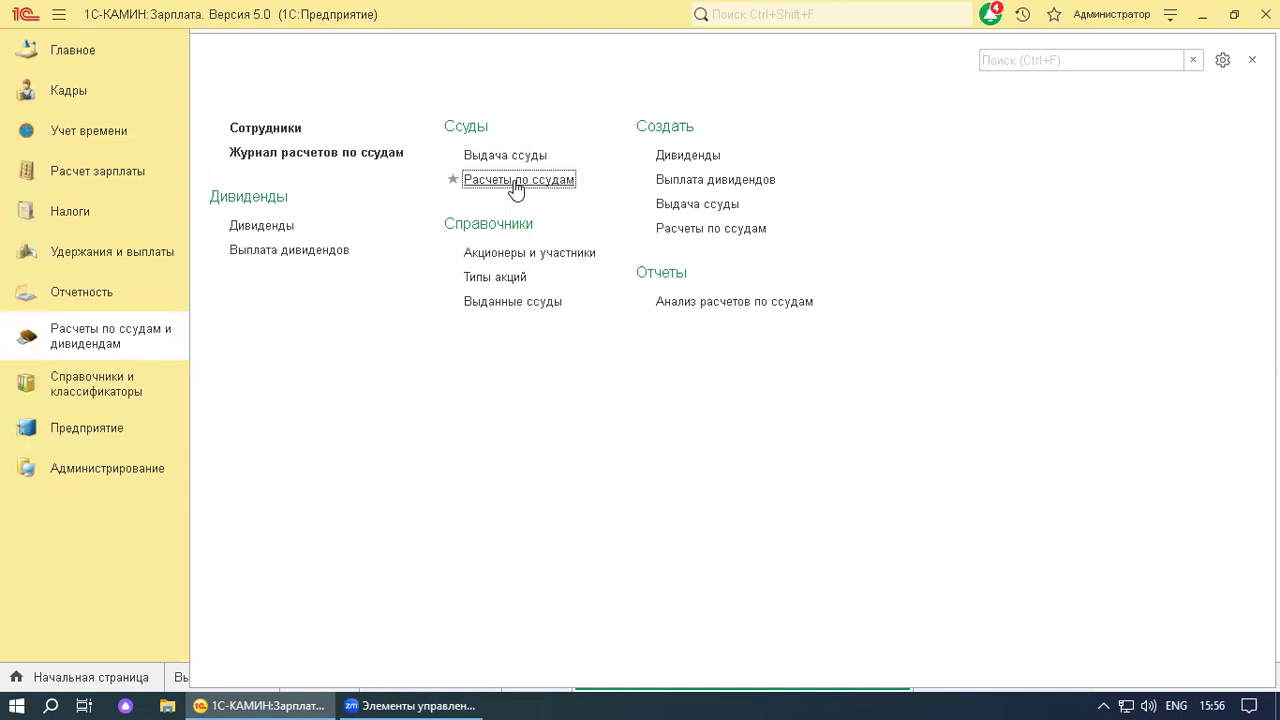
double_click(280, 176)
click(345, 249)
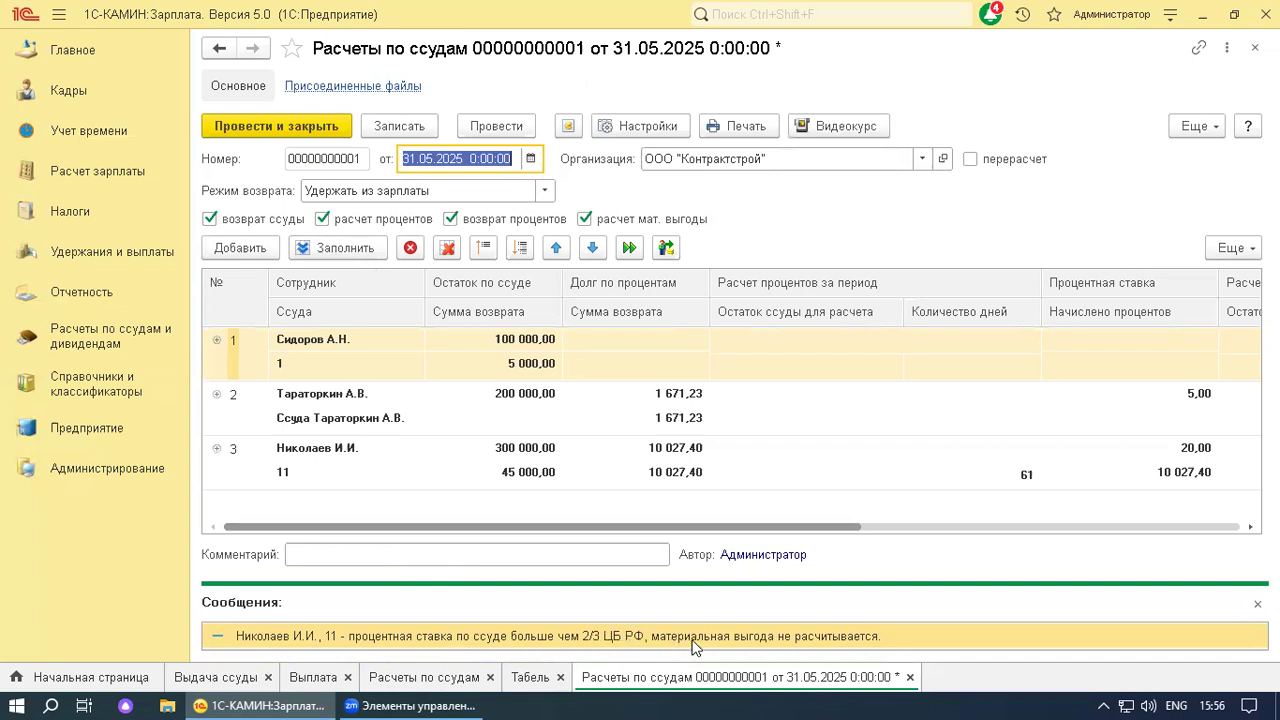
Examine the material benefit amount and its НДФЛ in the first row of the loan settlement table
drag(618, 527, 1066, 495)
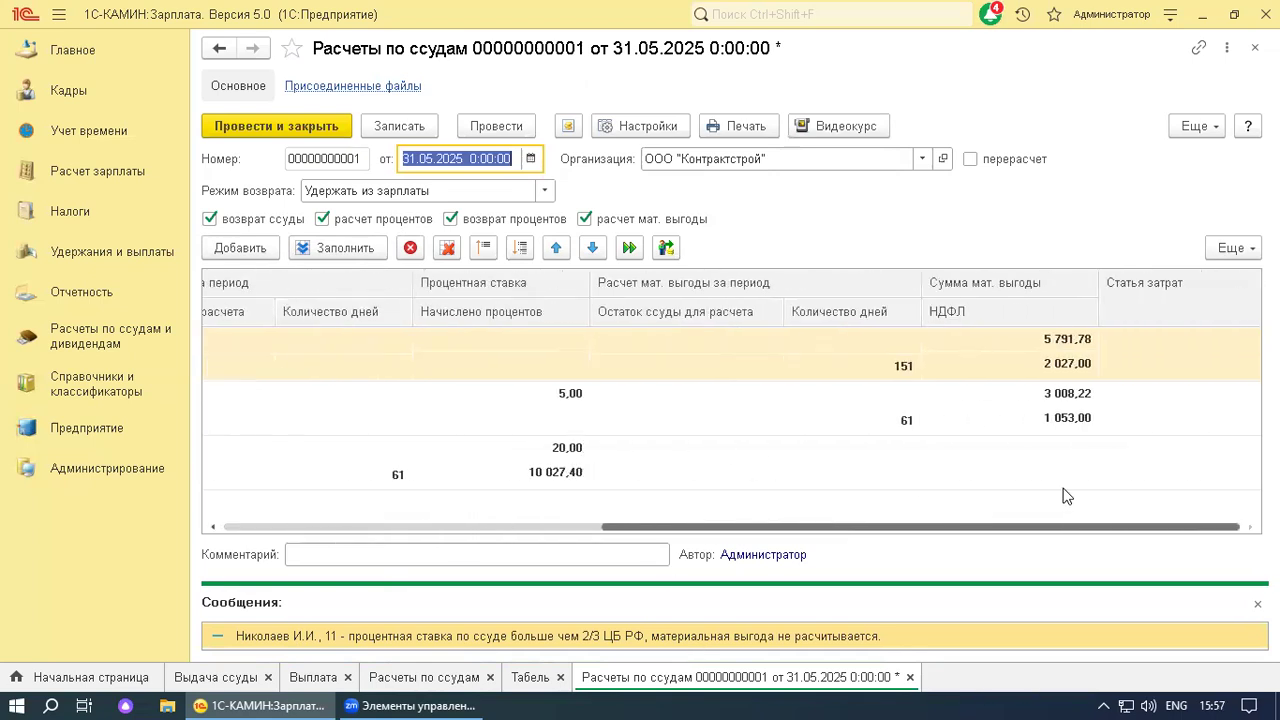
click(1025, 344)
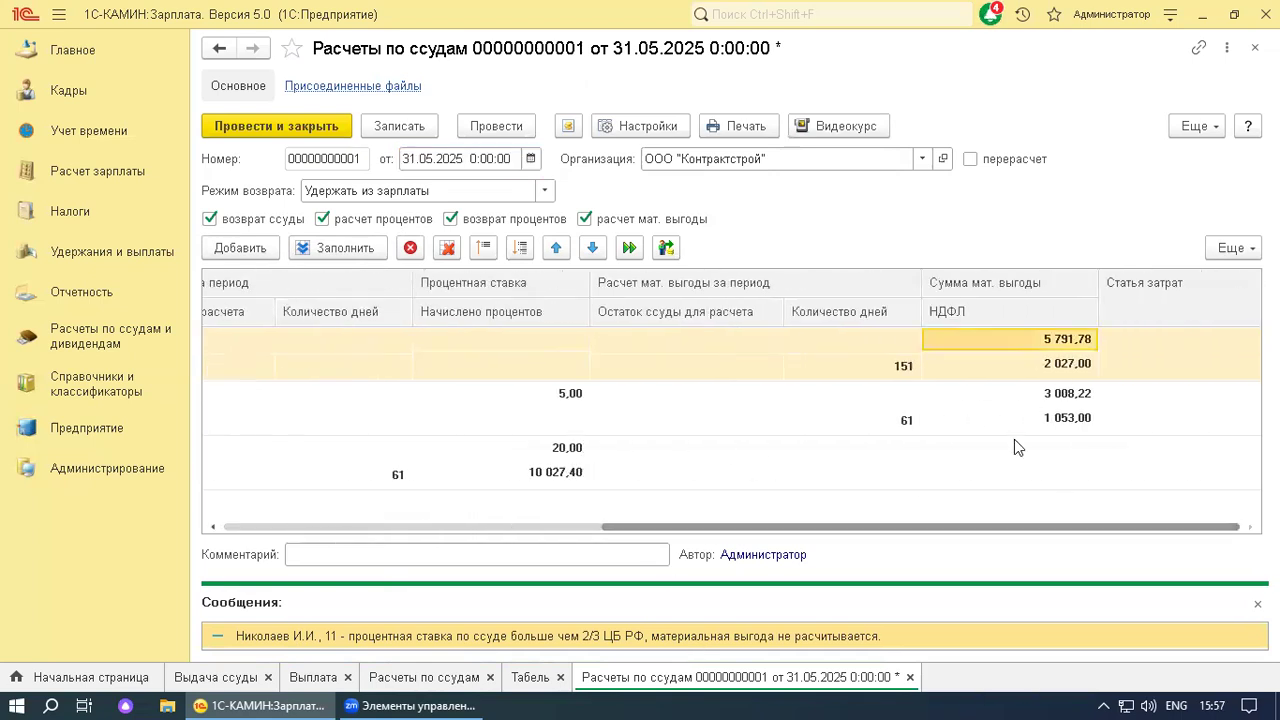
click(1034, 368)
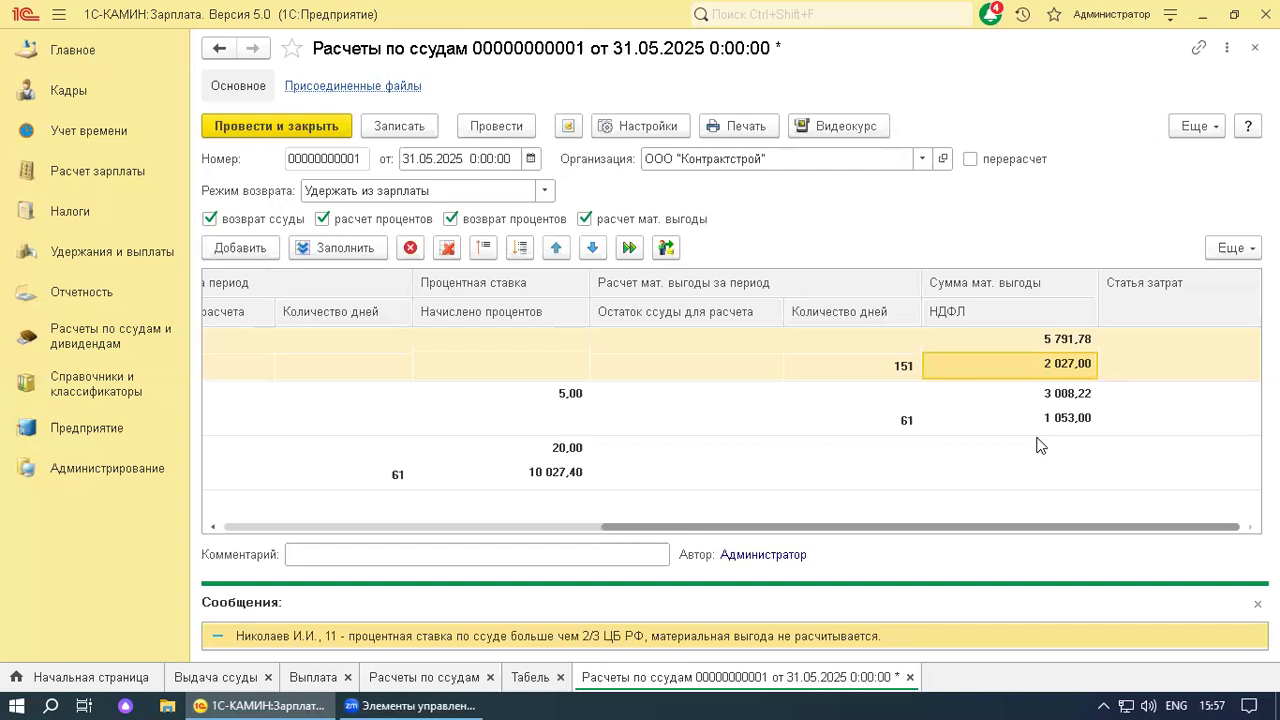
Review the document's fill settings and the «Материальная выгода» income entry, saving and closing both
click(644, 127)
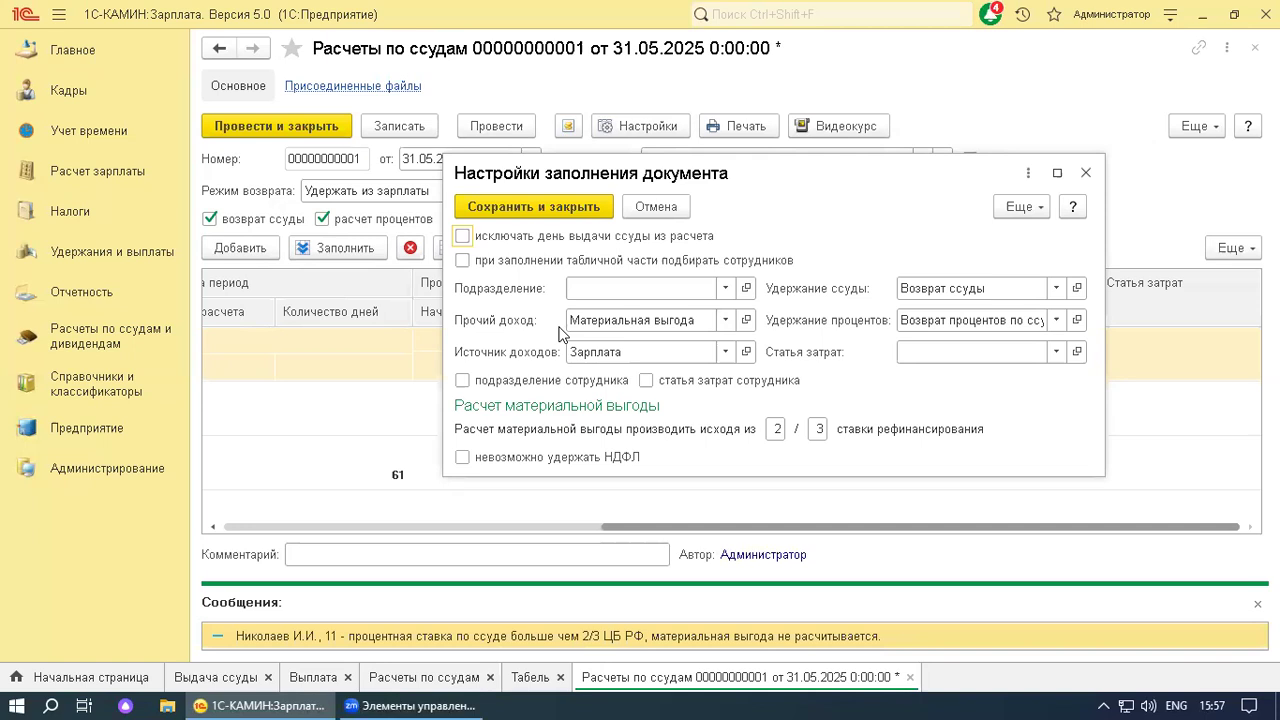
click(725, 320)
click(618, 390)
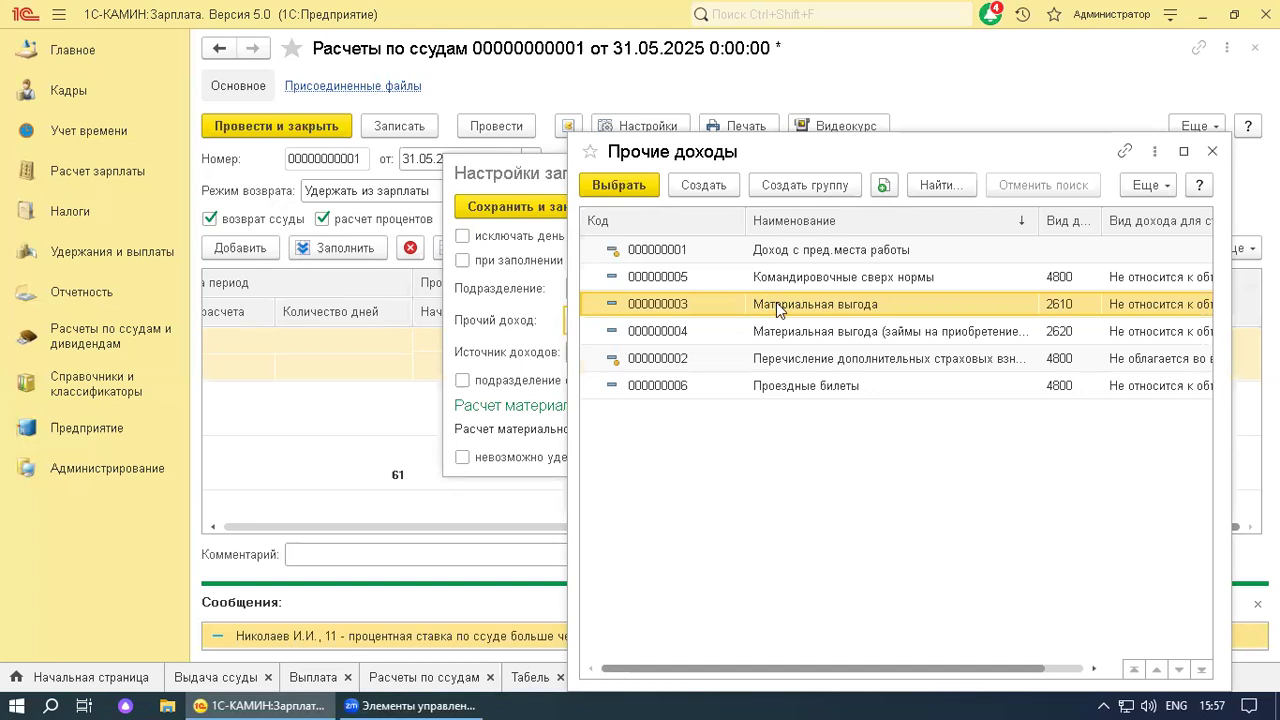
right_click(776, 302)
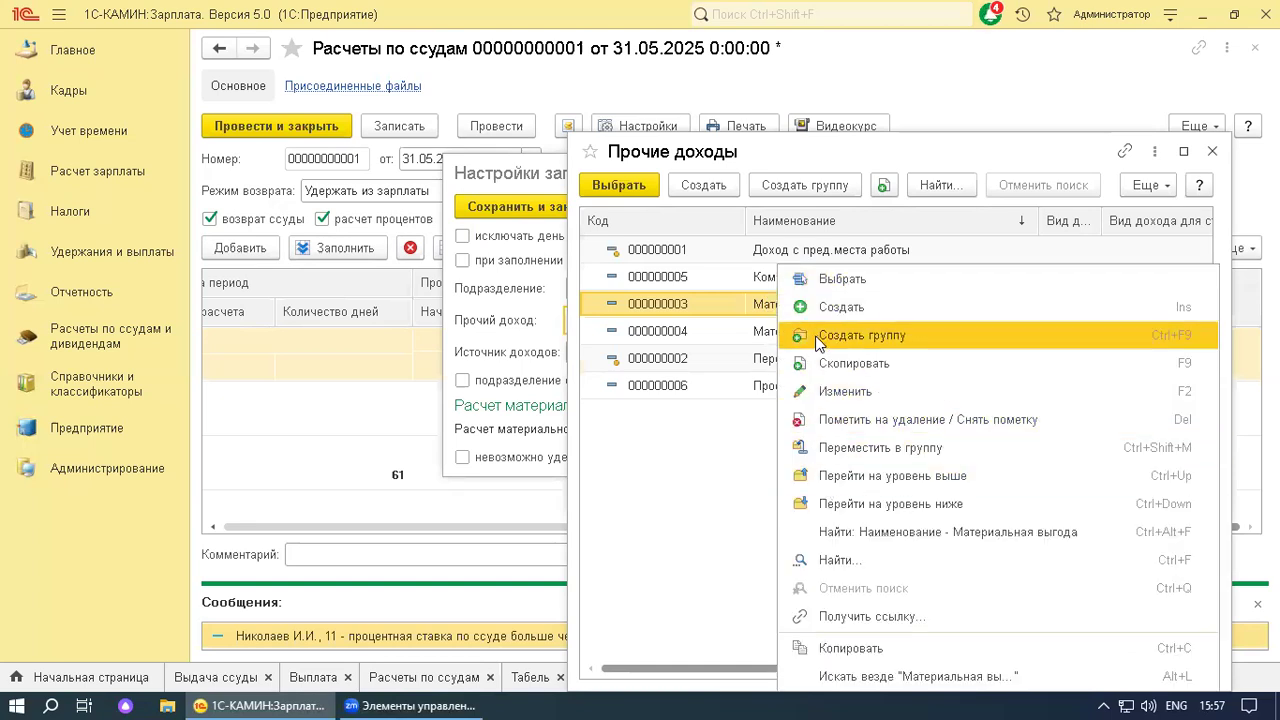
click(856, 391)
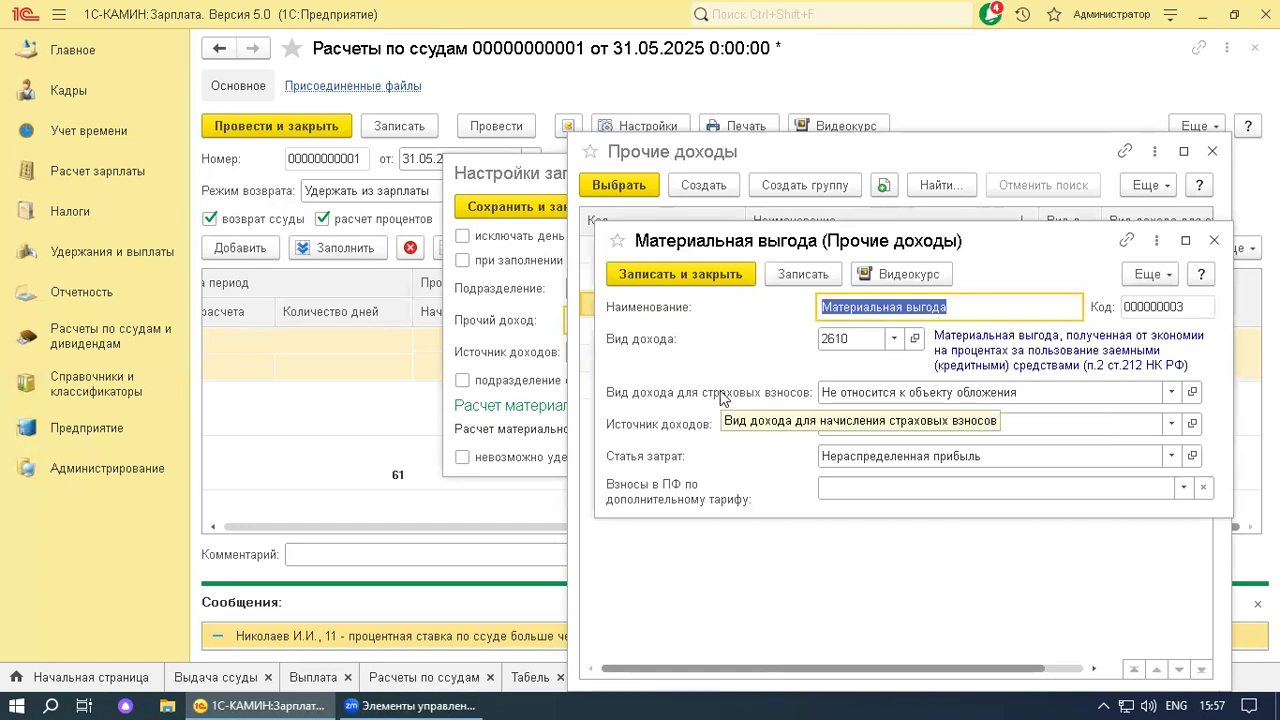
click(669, 274)
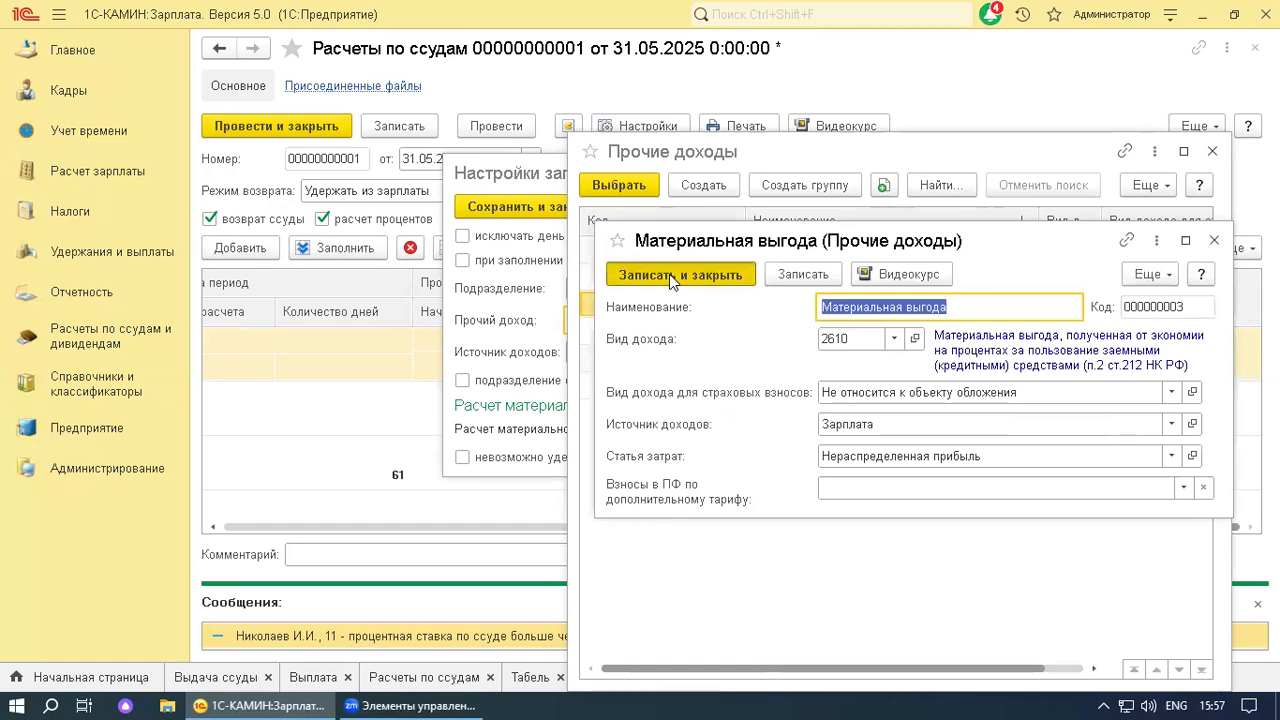
click(1212, 151)
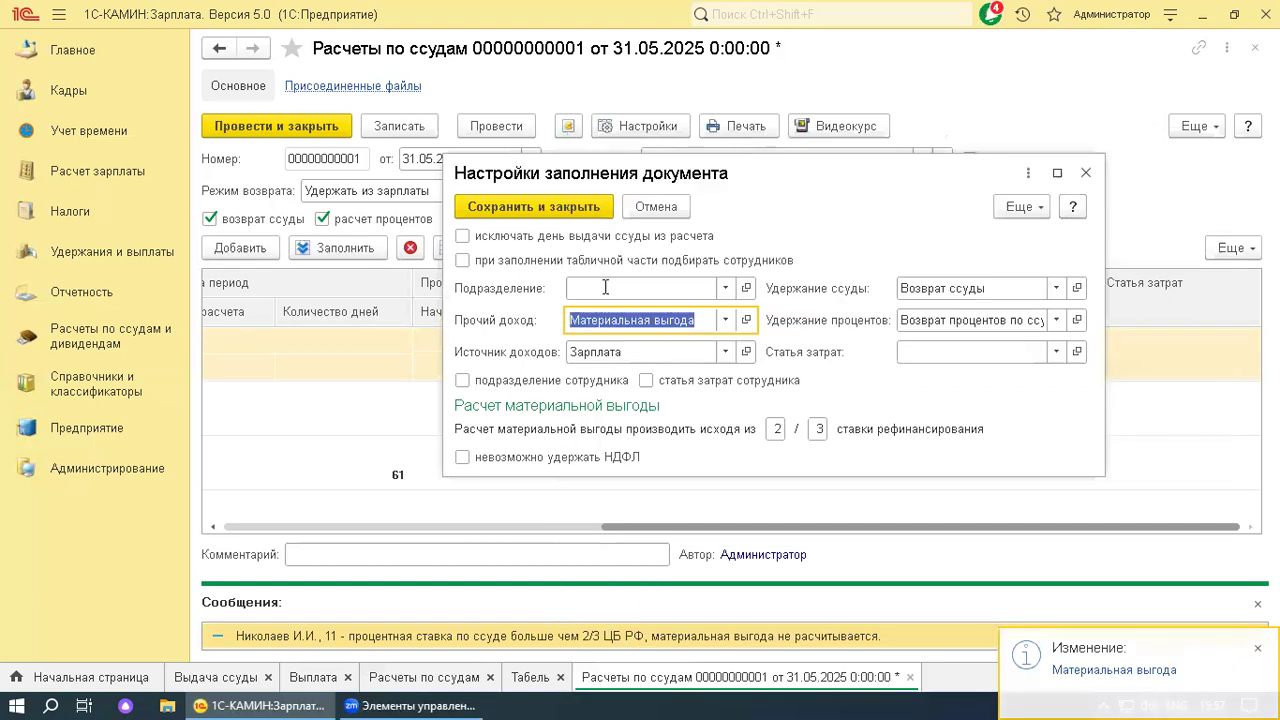
click(504, 210)
Post the loan settlement document dated 31.05.2025
drag(608, 531, 235, 531)
click(497, 127)
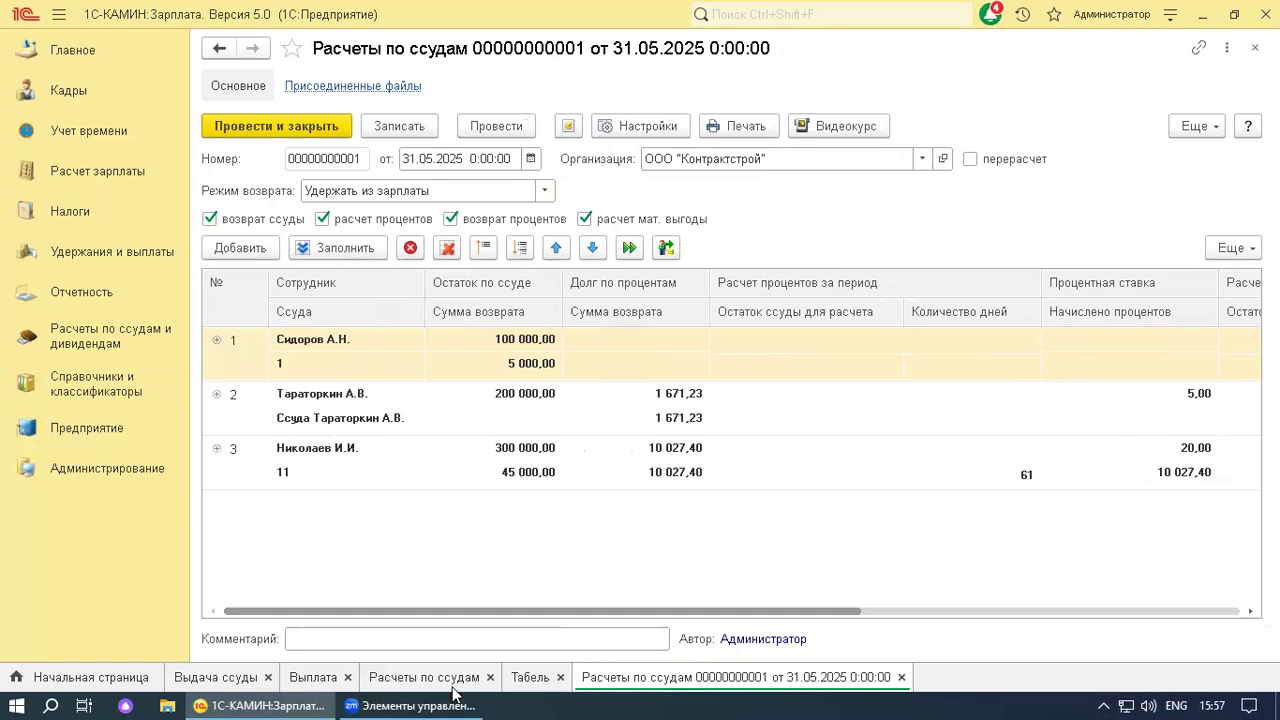
Add the three employees who received loans to the May 2025 salary payment document dated 05.06.2025
click(311, 678)
double_click(277, 612)
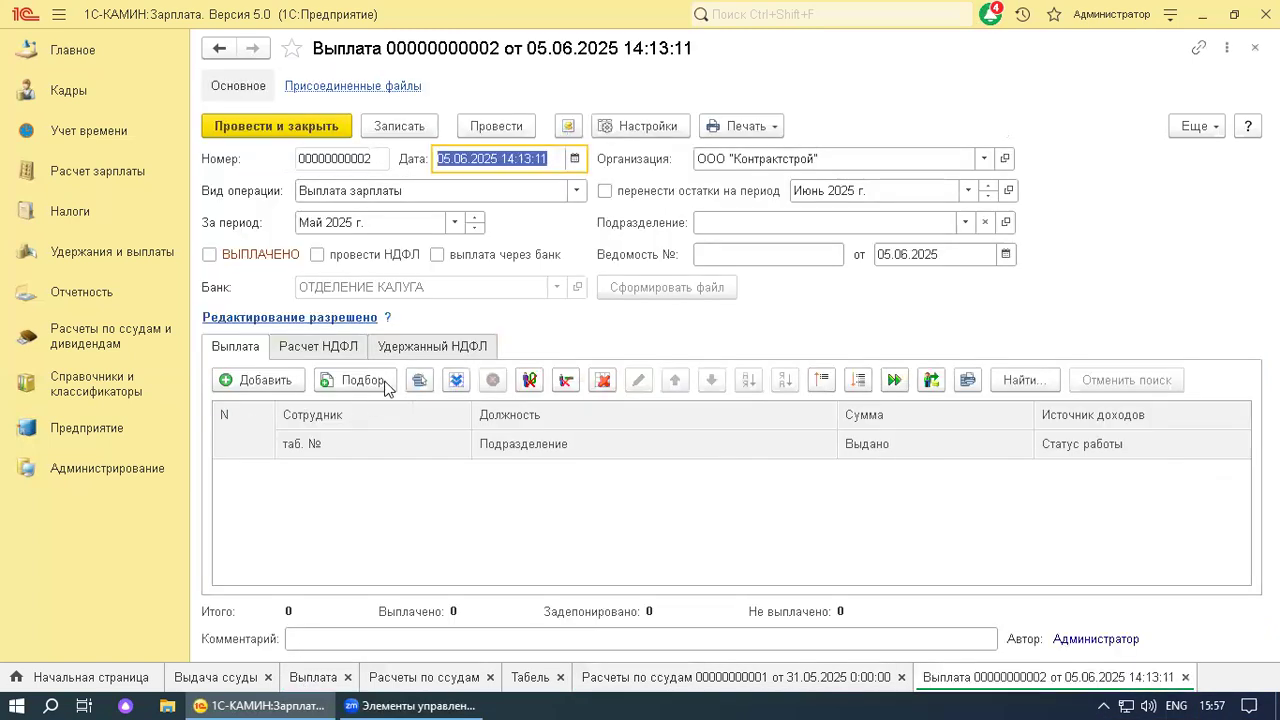
click(262, 381)
key(Escape)
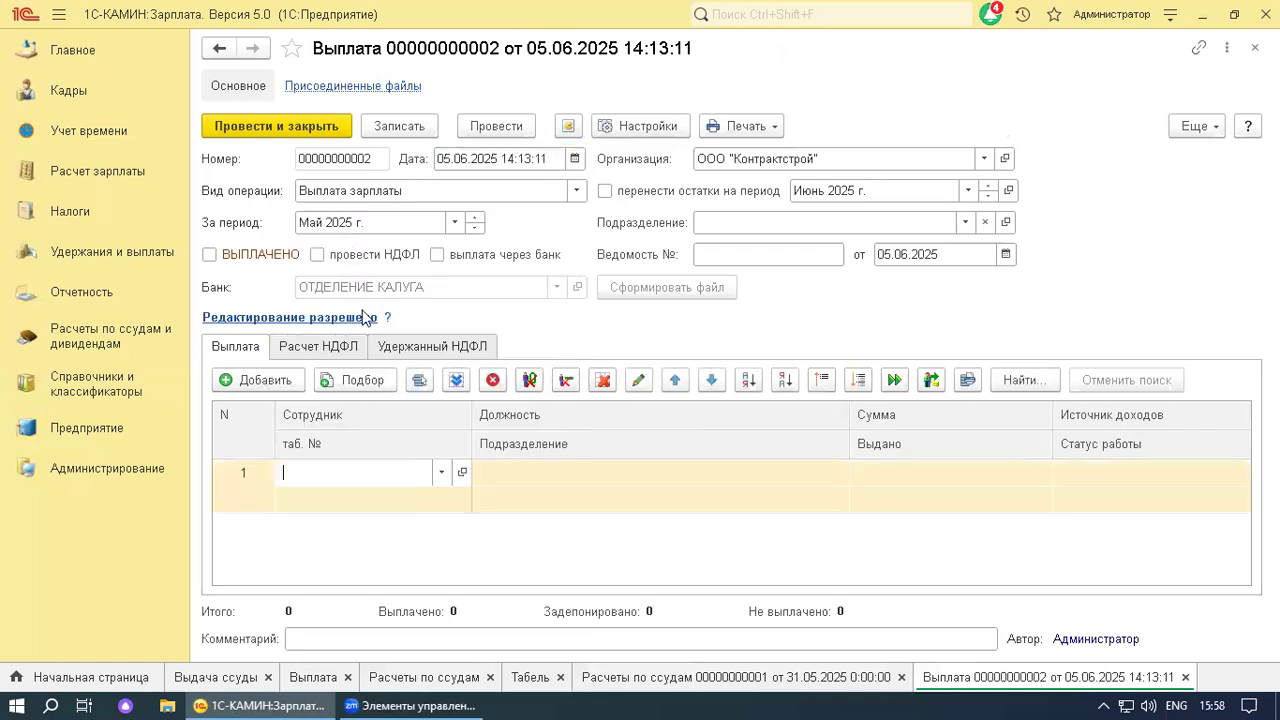
click(260, 380)
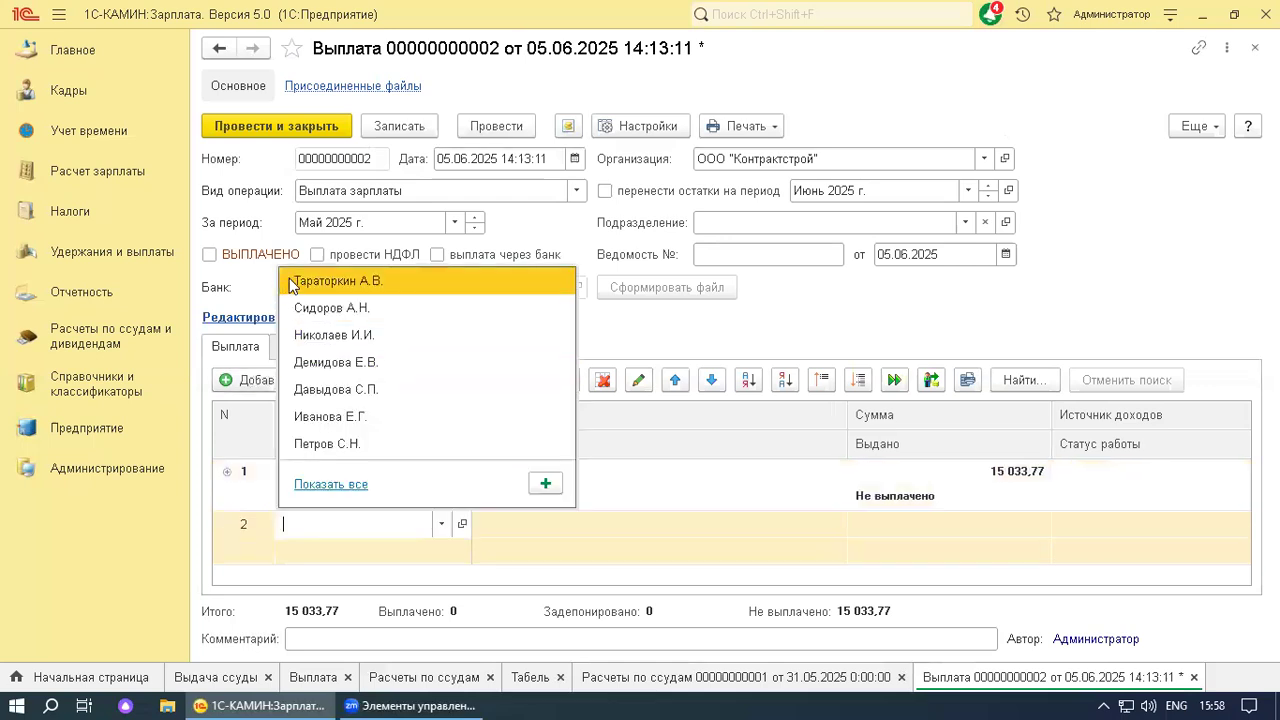
click(257, 379)
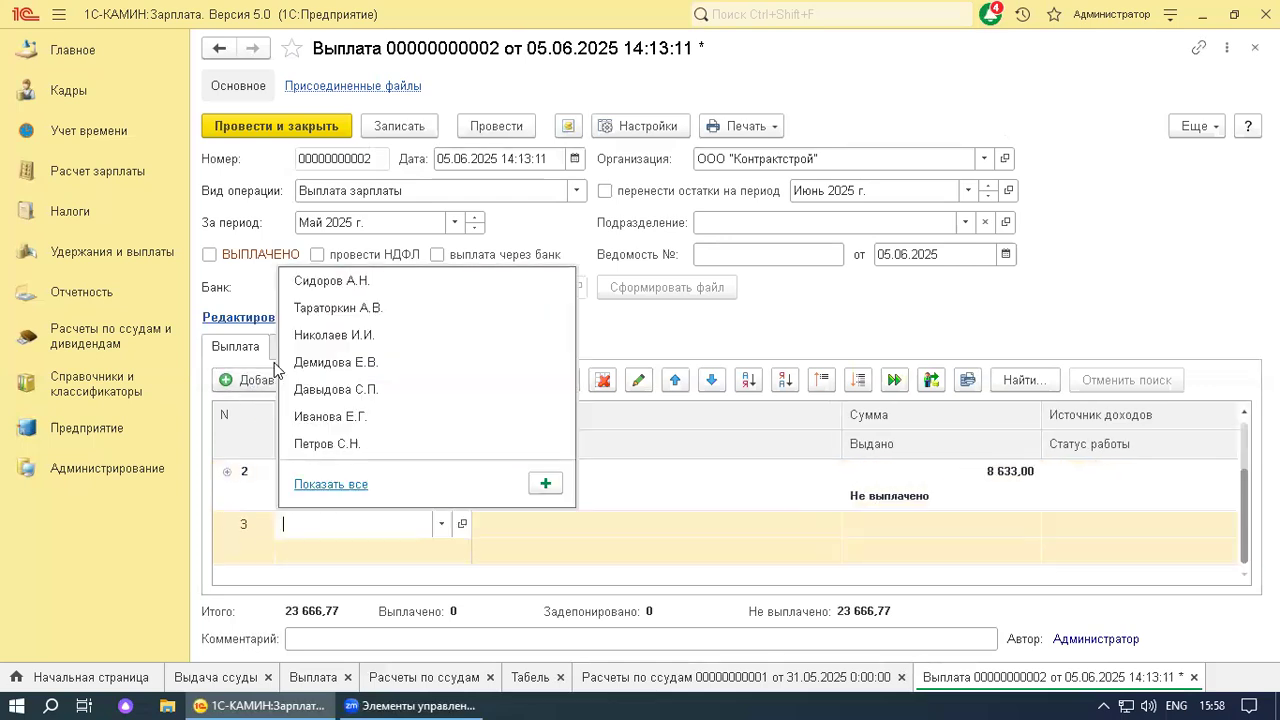
click(322, 338)
scroll(319, 519, up, 1)
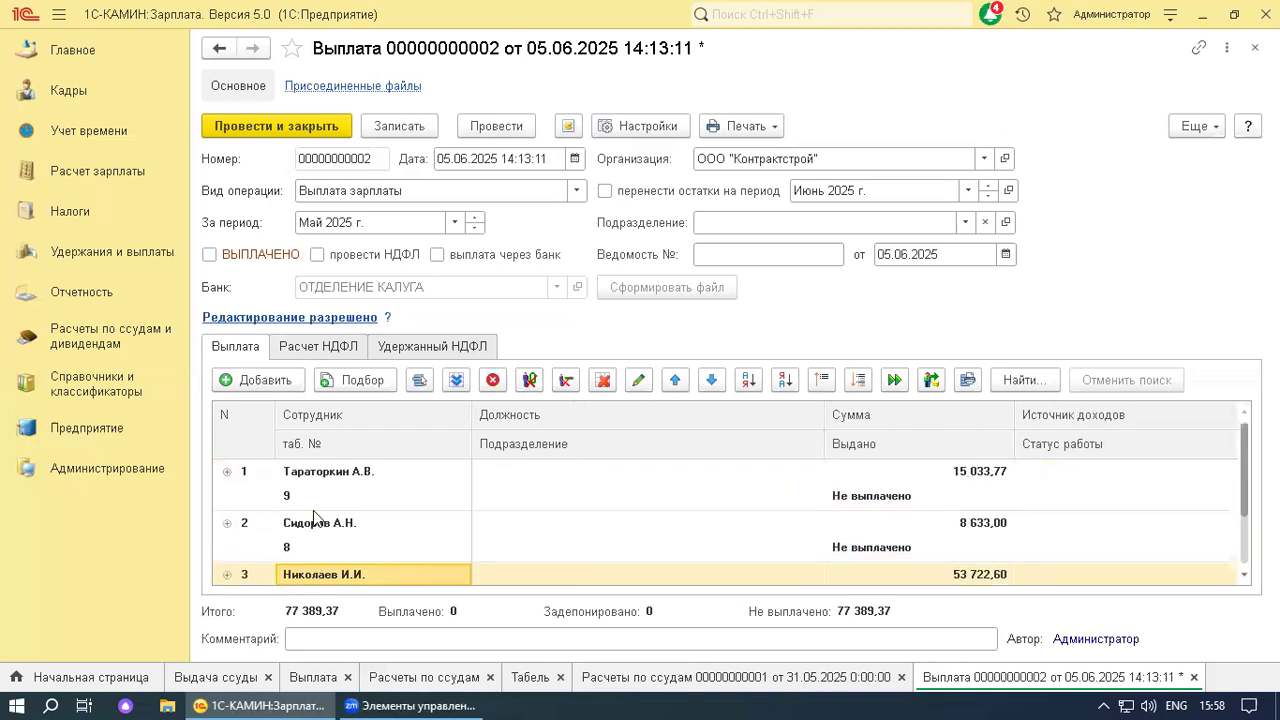
Examine the payment amount breakdown for the first two employees, and the income in the document's НДФЛ calculation
click(228, 471)
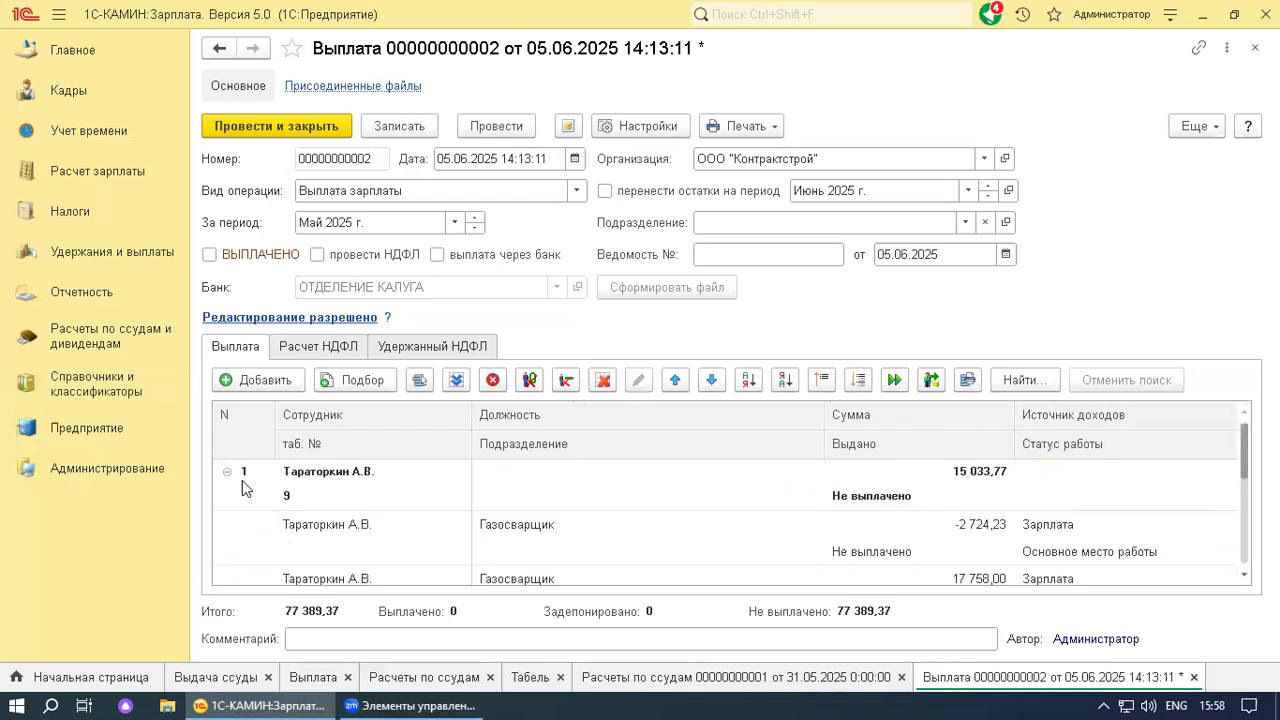
click(986, 527)
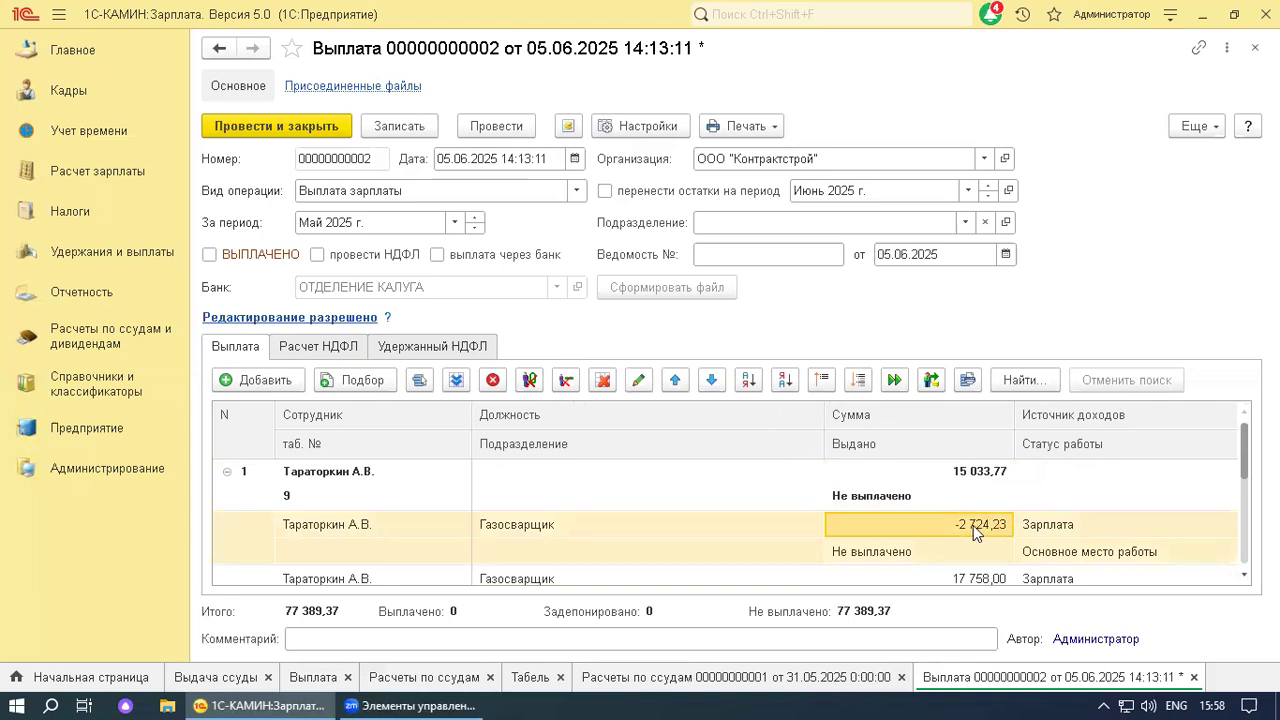
click(226, 474)
click(228, 523)
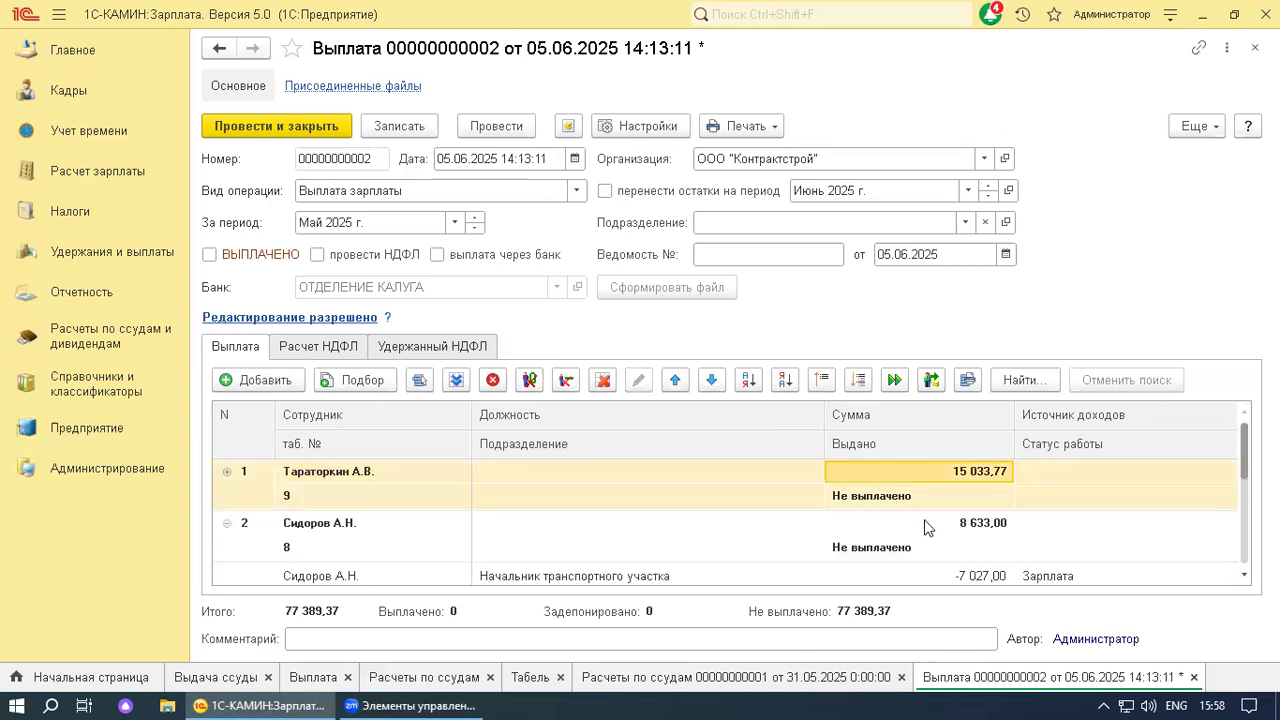
click(956, 578)
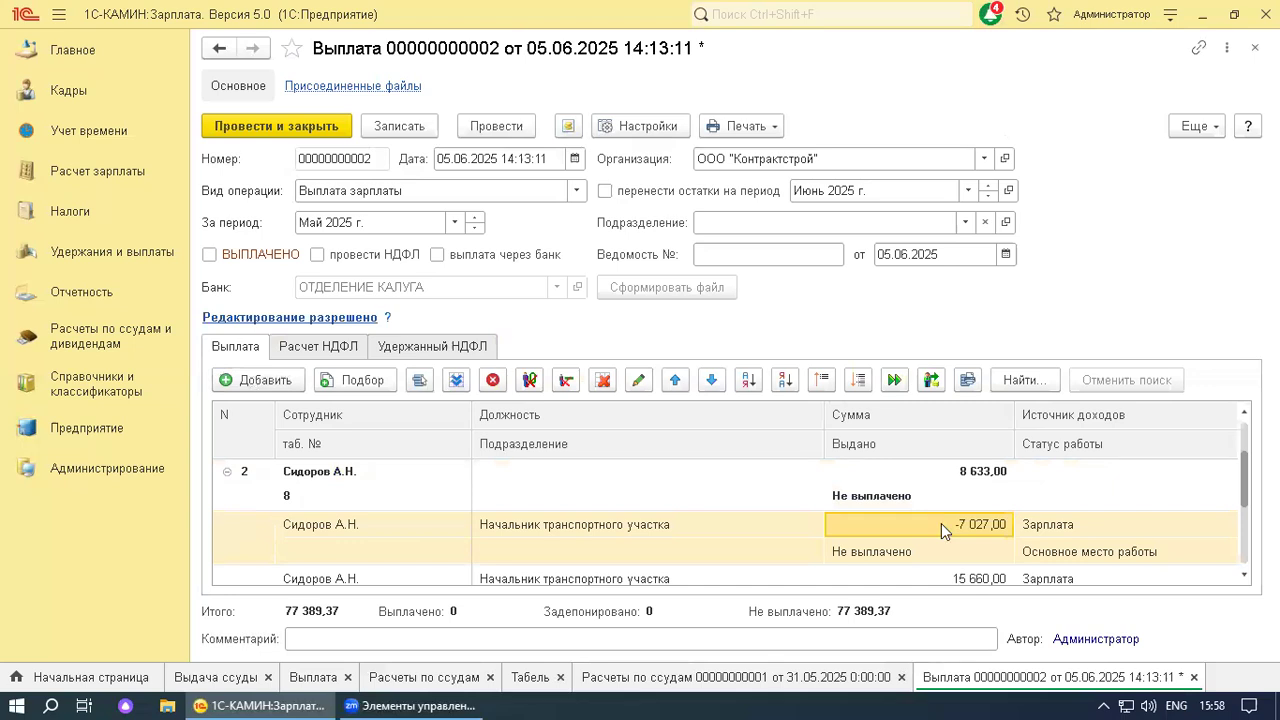
click(226, 474)
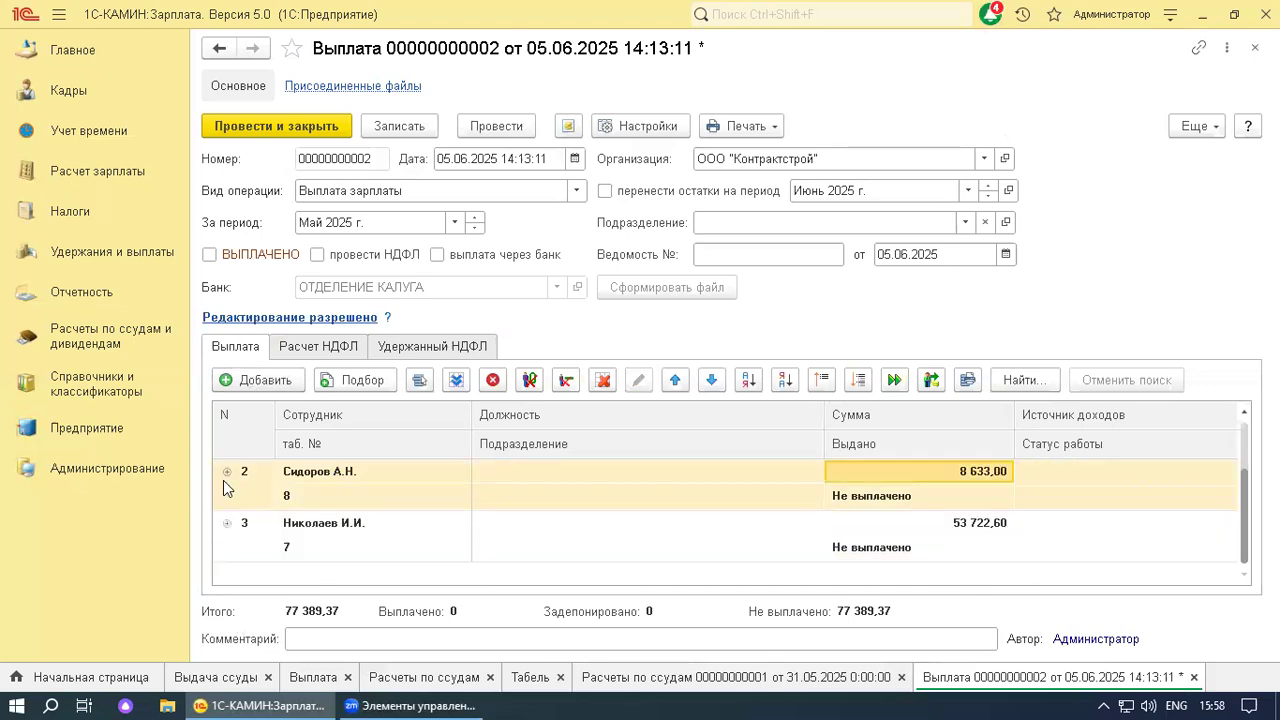
click(302, 350)
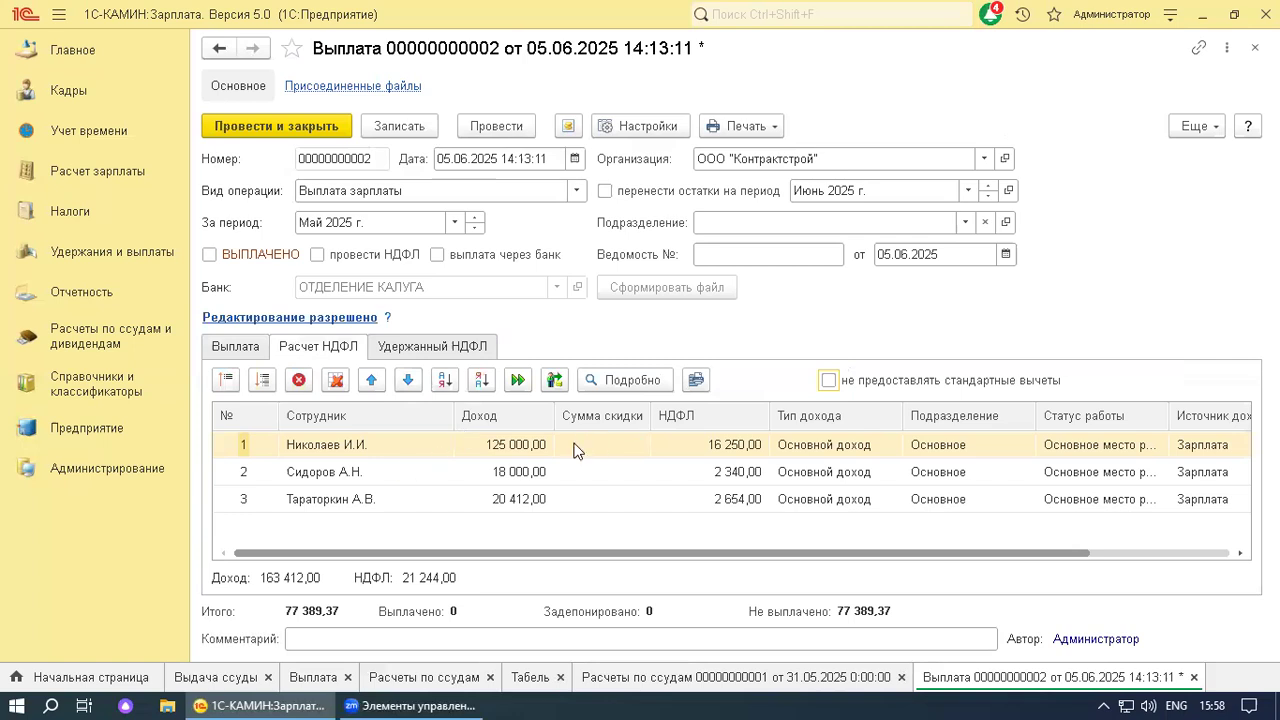
click(519, 450)
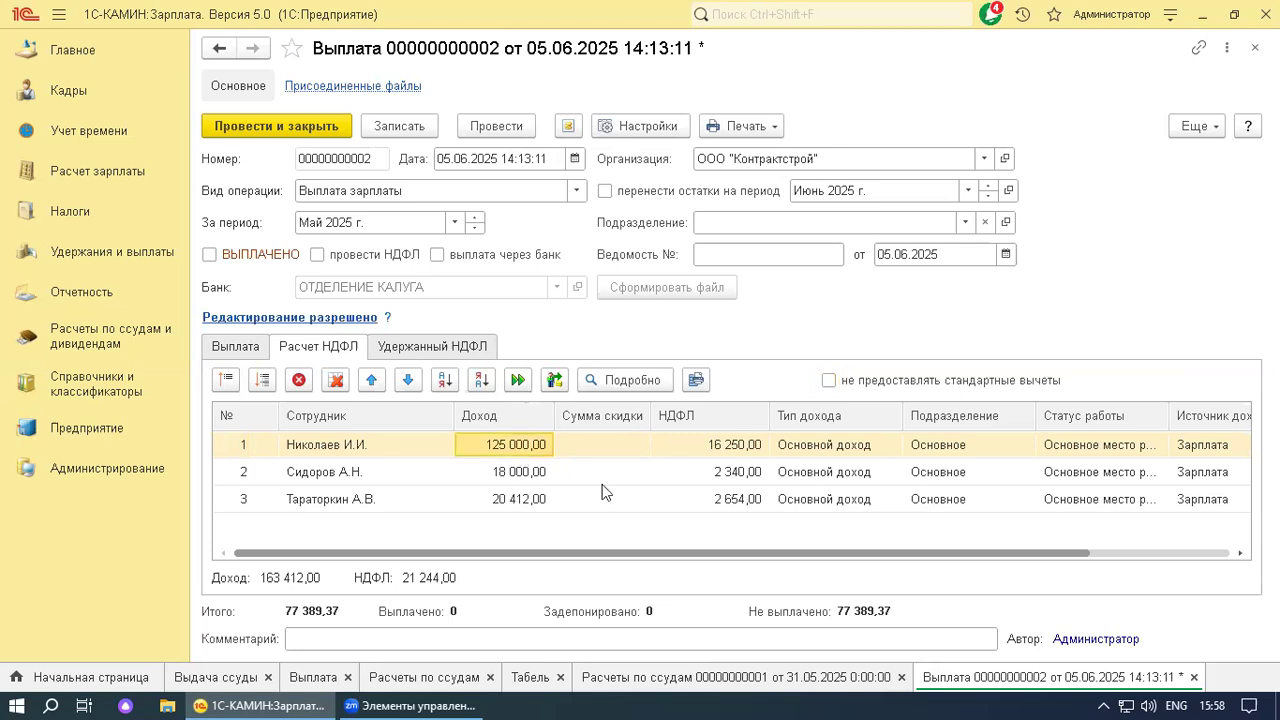
Examine the НДФЛ movements of the loan settlement document dated 31.05.2025, including income type, base and tax, and close them
click(628, 680)
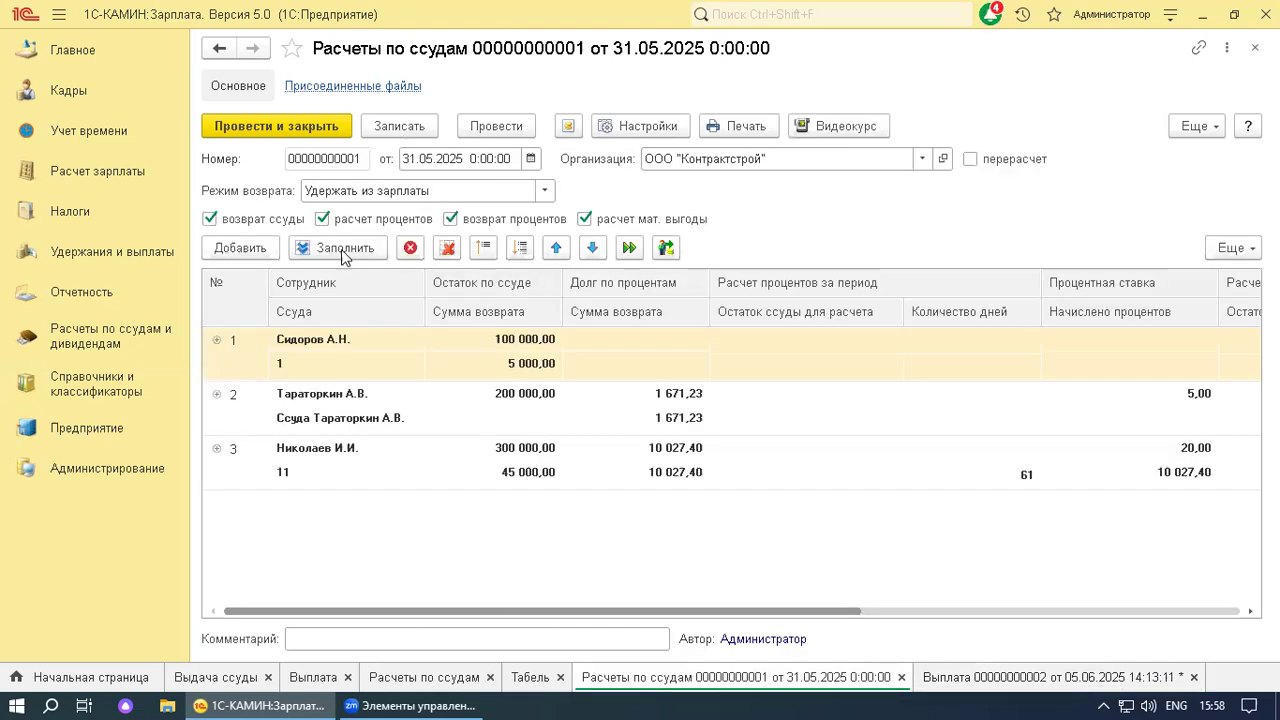
click(567, 128)
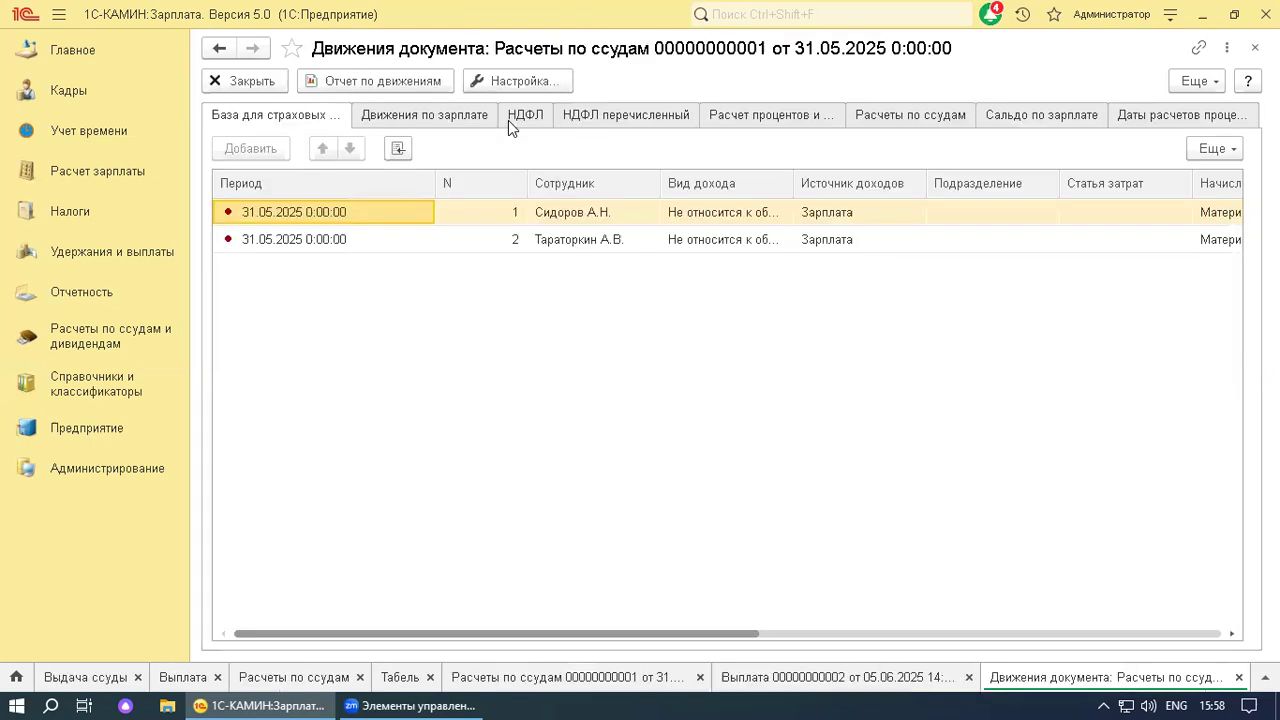
click(524, 116)
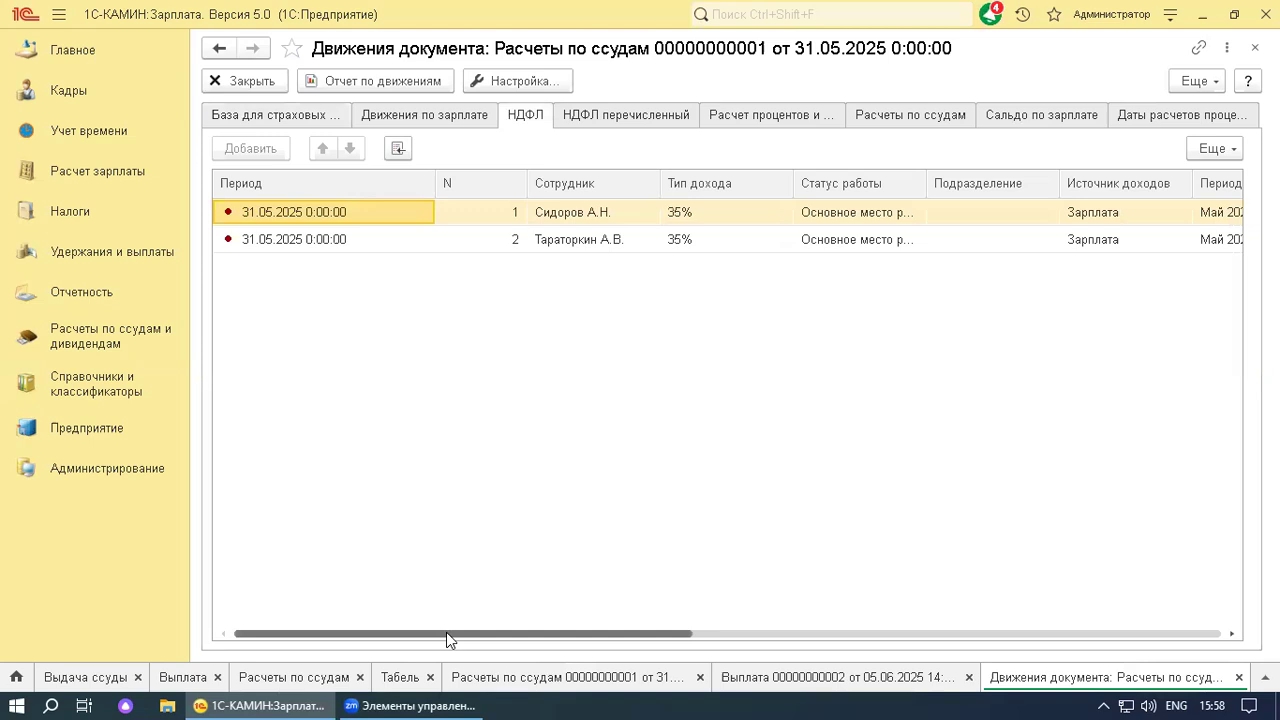
click(703, 216)
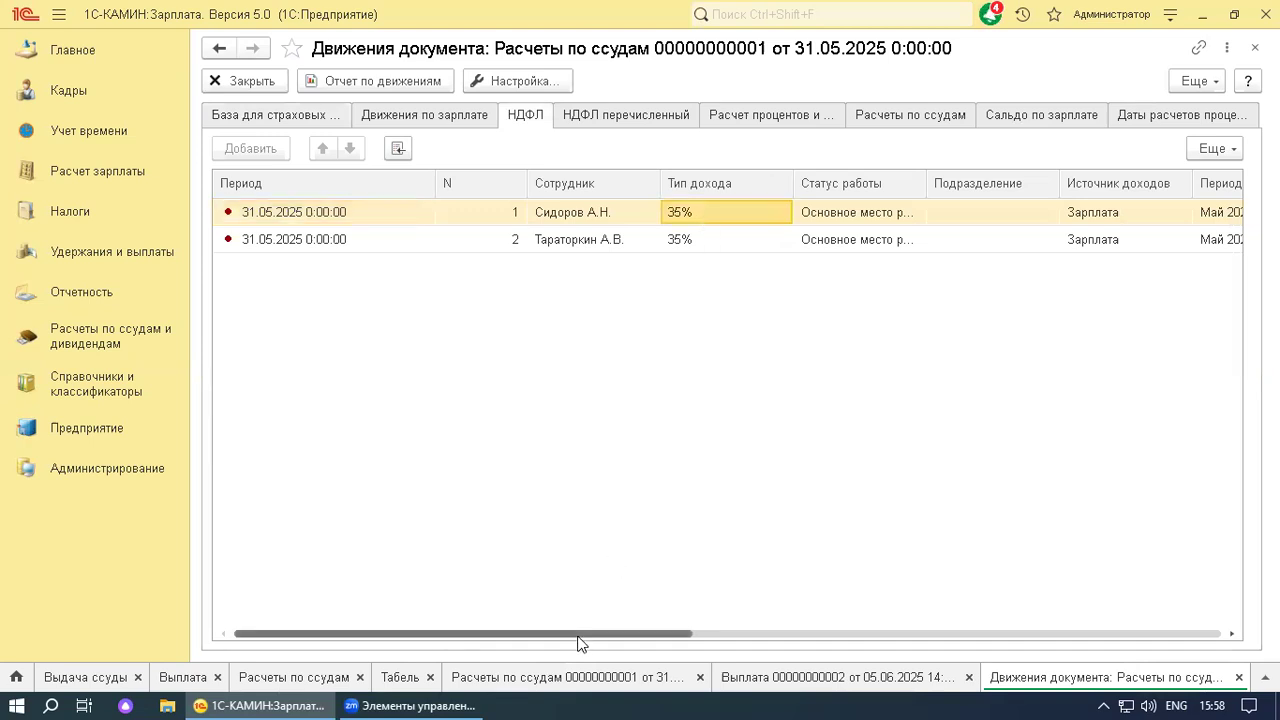
drag(579, 635, 1061, 635)
click(805, 216)
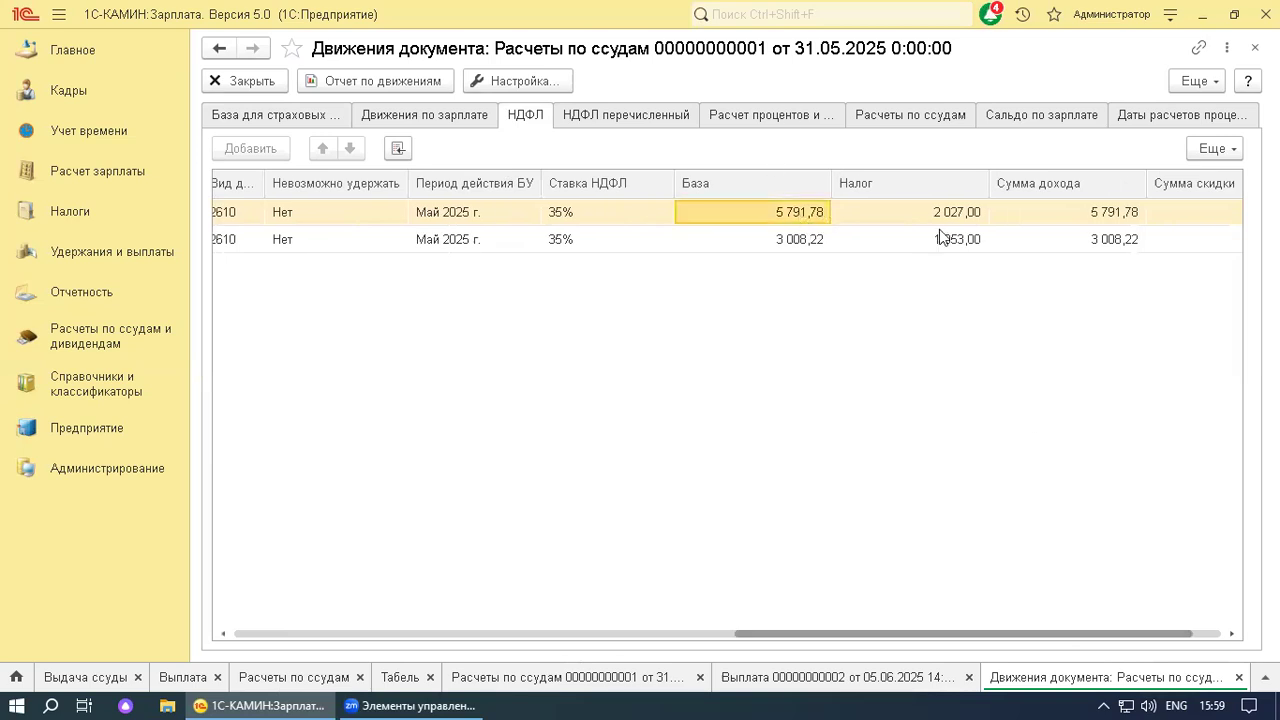
click(930, 215)
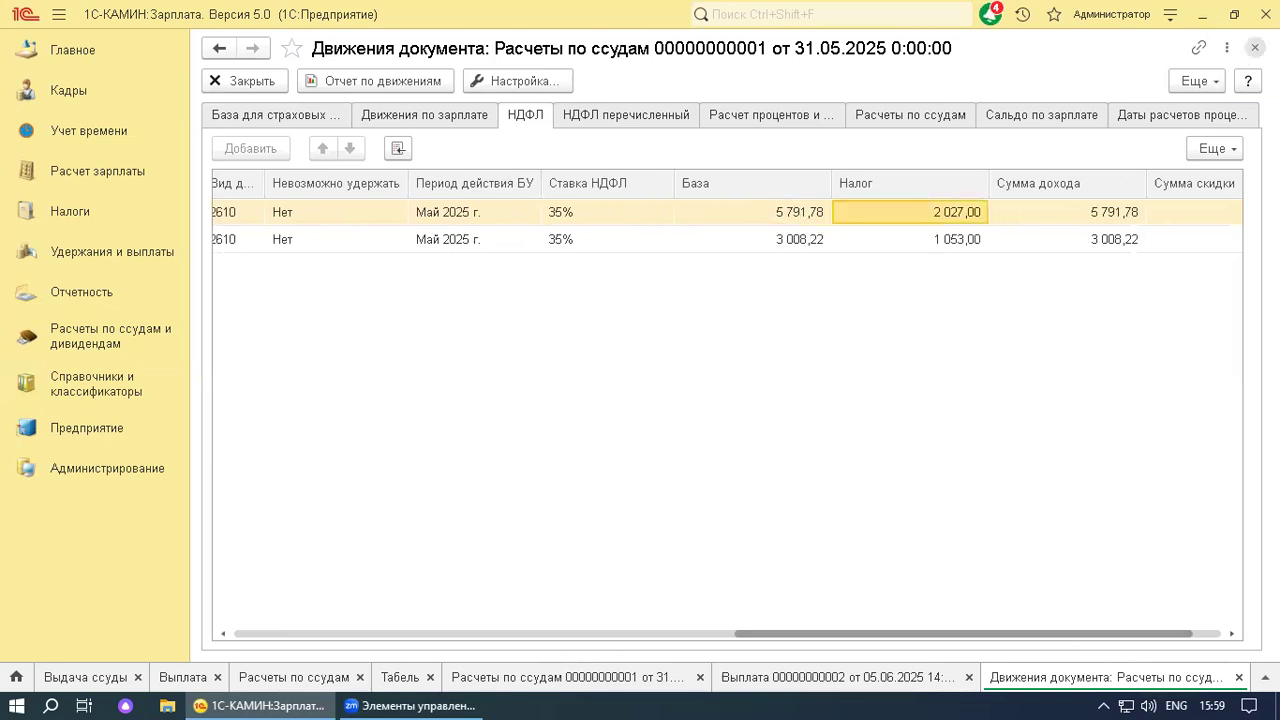
click(1255, 47)
Return to the salary payment document, show its withheld НДФЛ table and mark the payment as «ВЫПЛАЧЕНО»
click(990, 680)
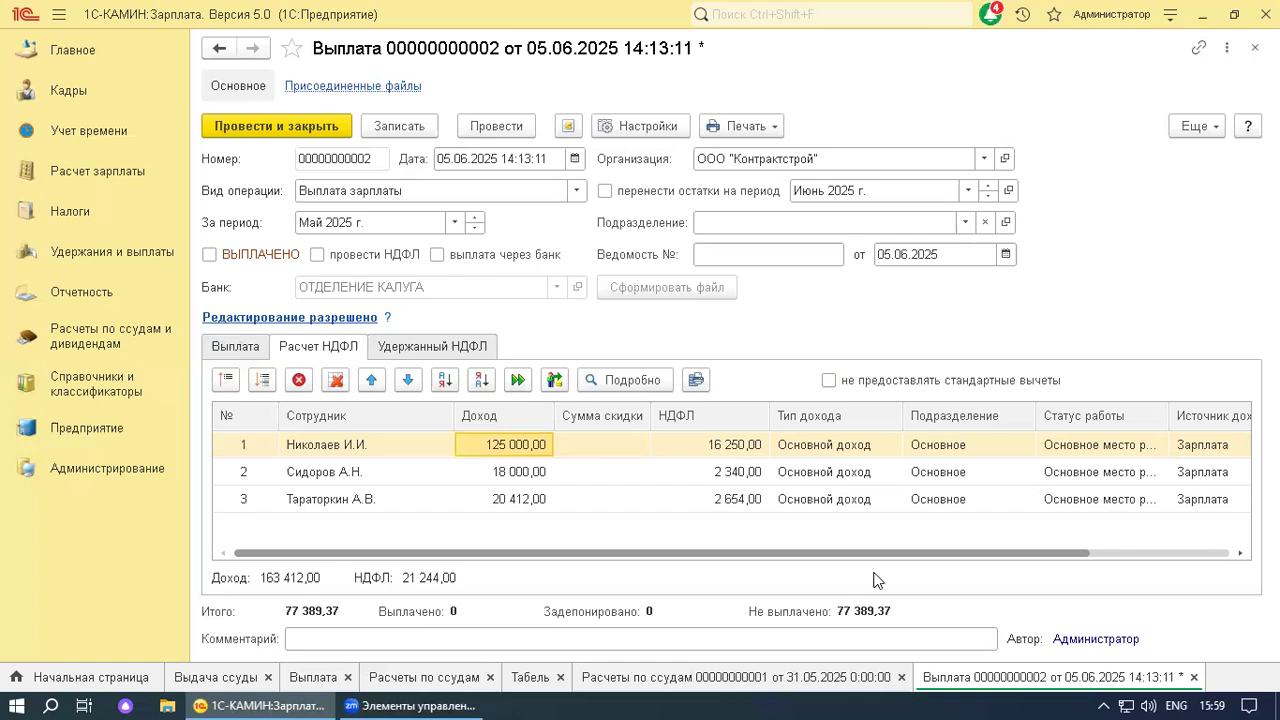
click(410, 348)
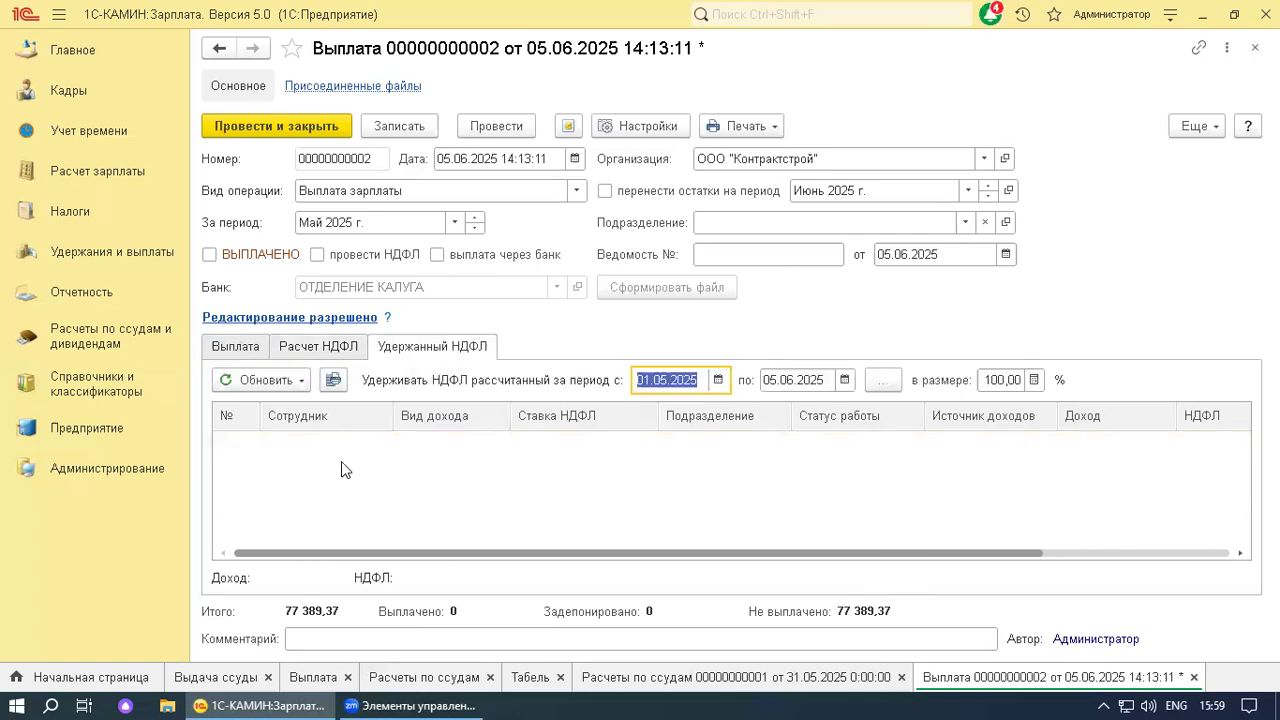
click(210, 254)
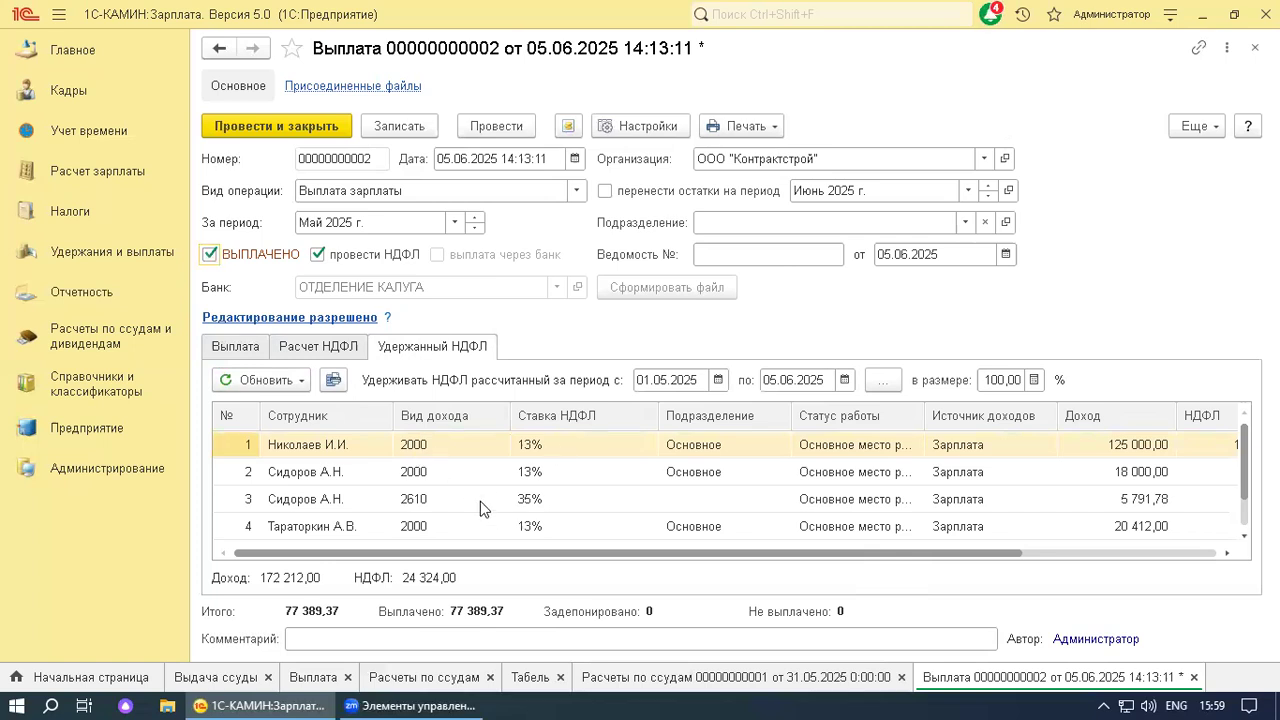
Examine the income codes and НДФЛ rate in the second and third rows of the withheld НДФЛ table
click(317, 478)
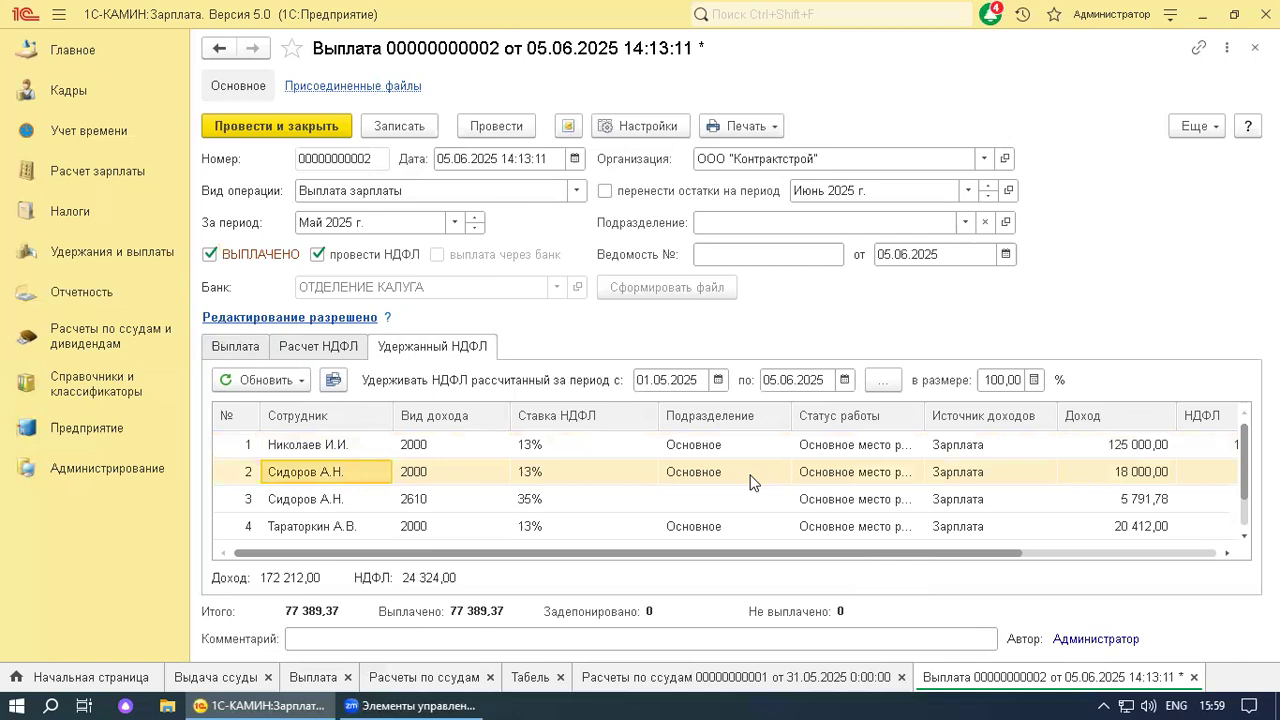
click(414, 504)
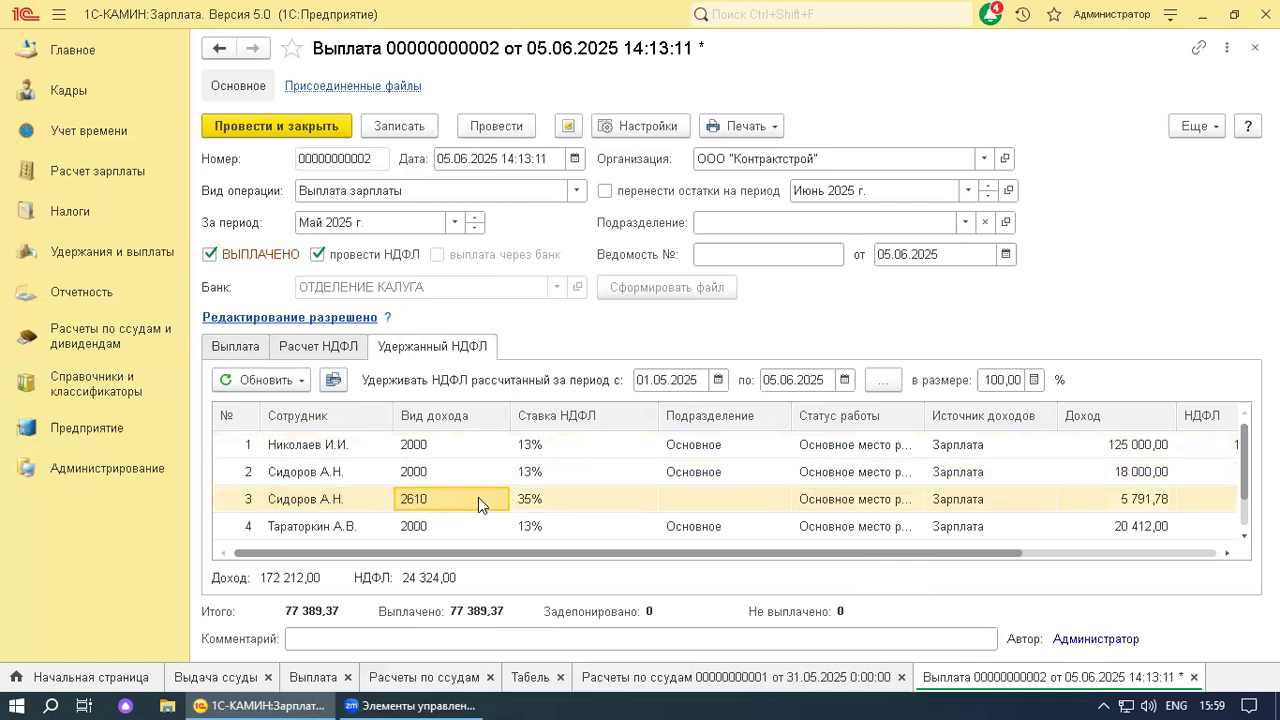
click(541, 500)
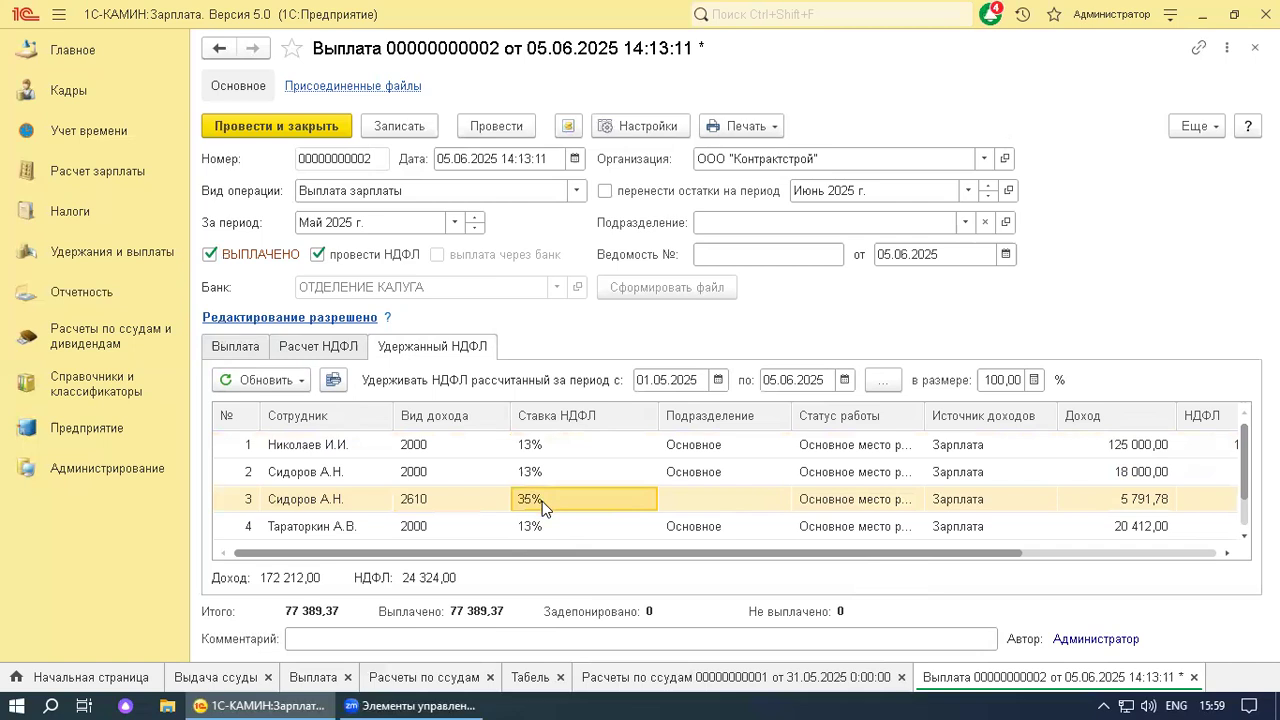